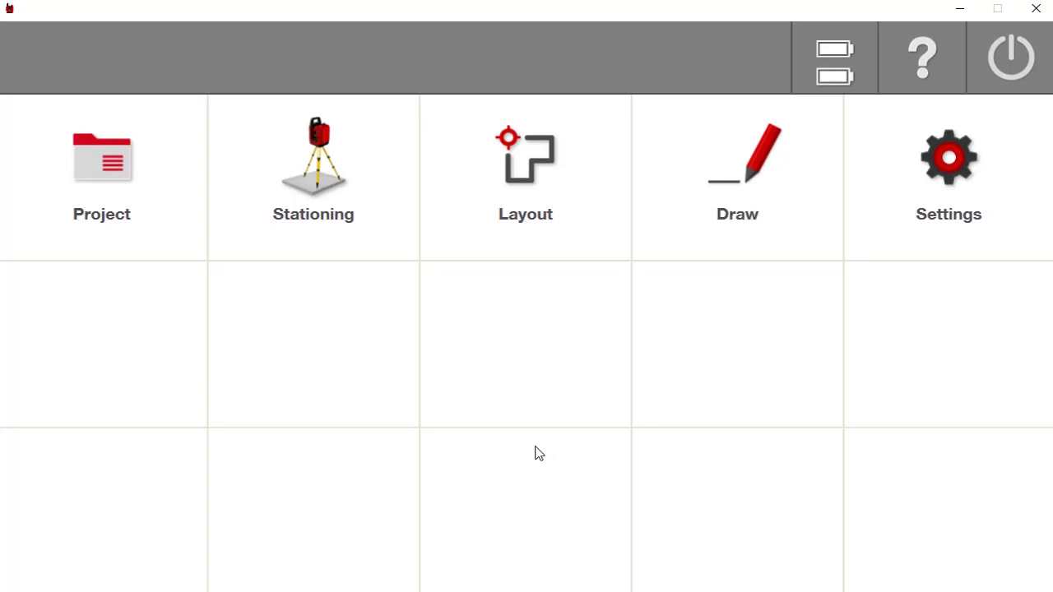
# - Look through the general settings and the list of settings sections, and return to the home screen
pyautogui.click(852, 102)
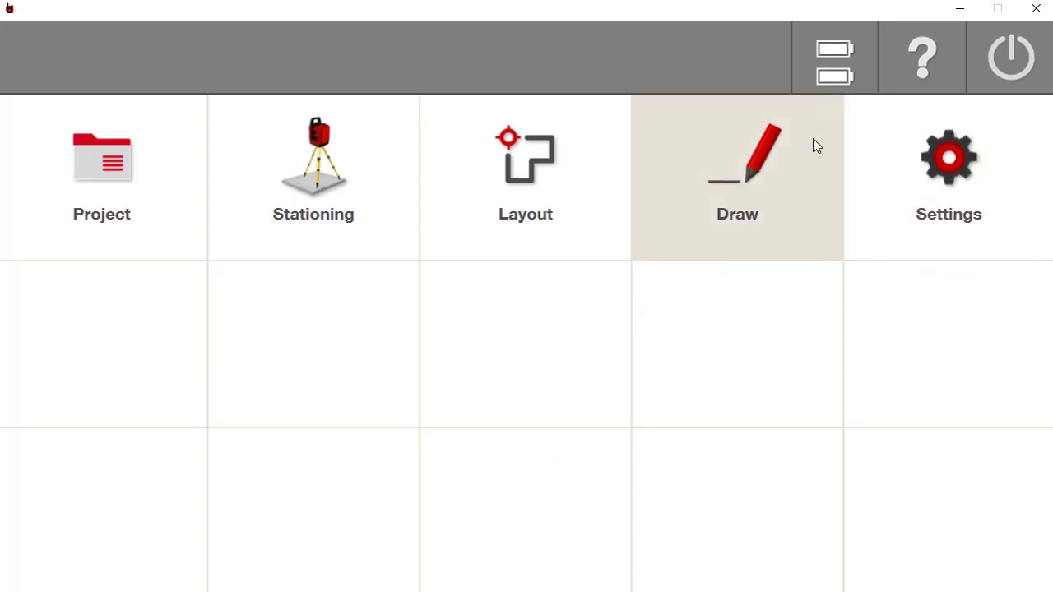
pyautogui.click(1002, 131)
pyautogui.click(859, 148)
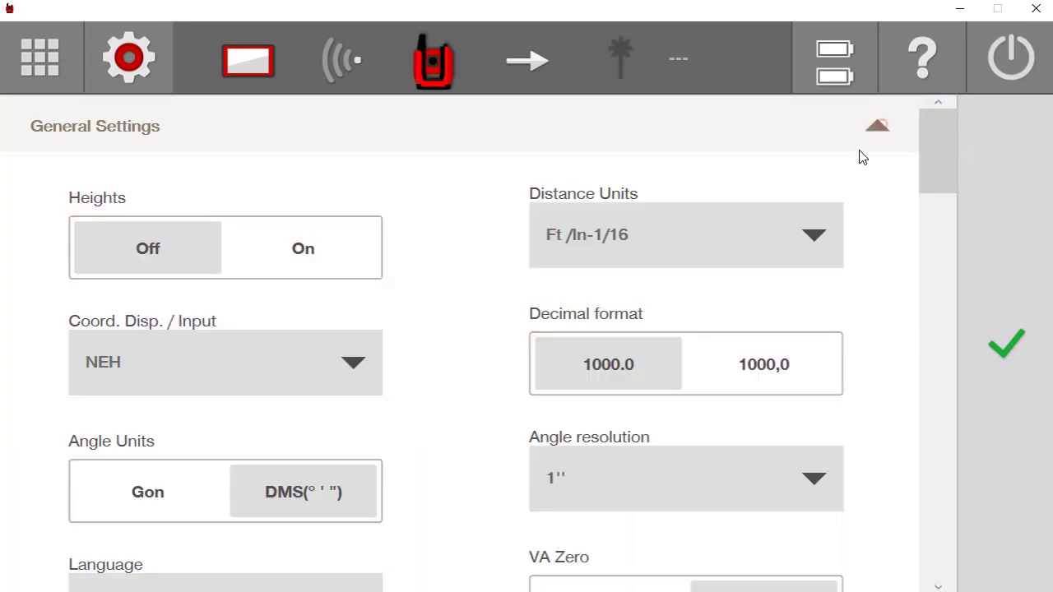
pyautogui.click(39, 64)
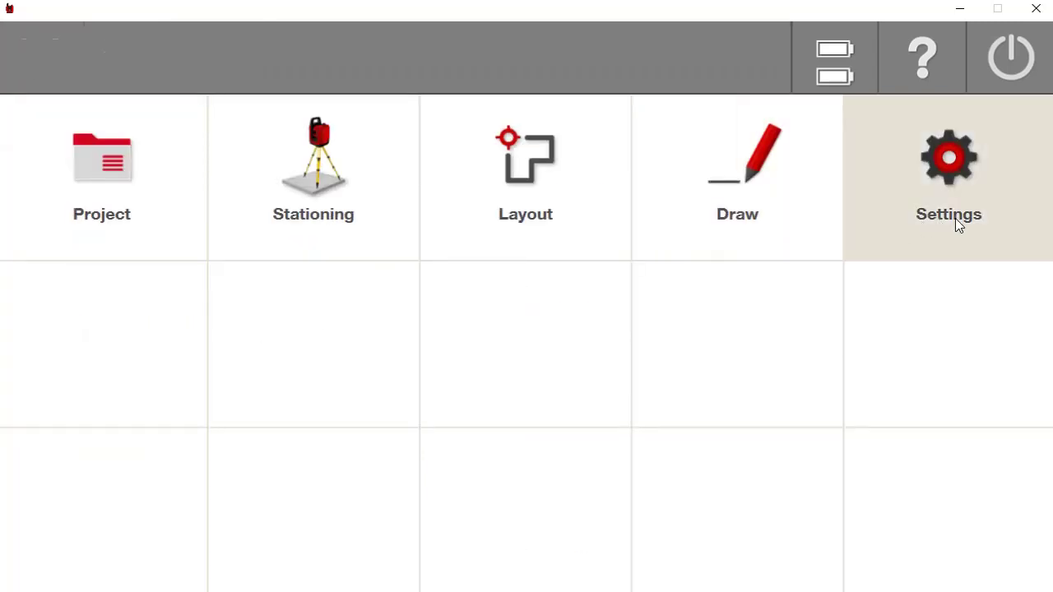
pyautogui.click(949, 156)
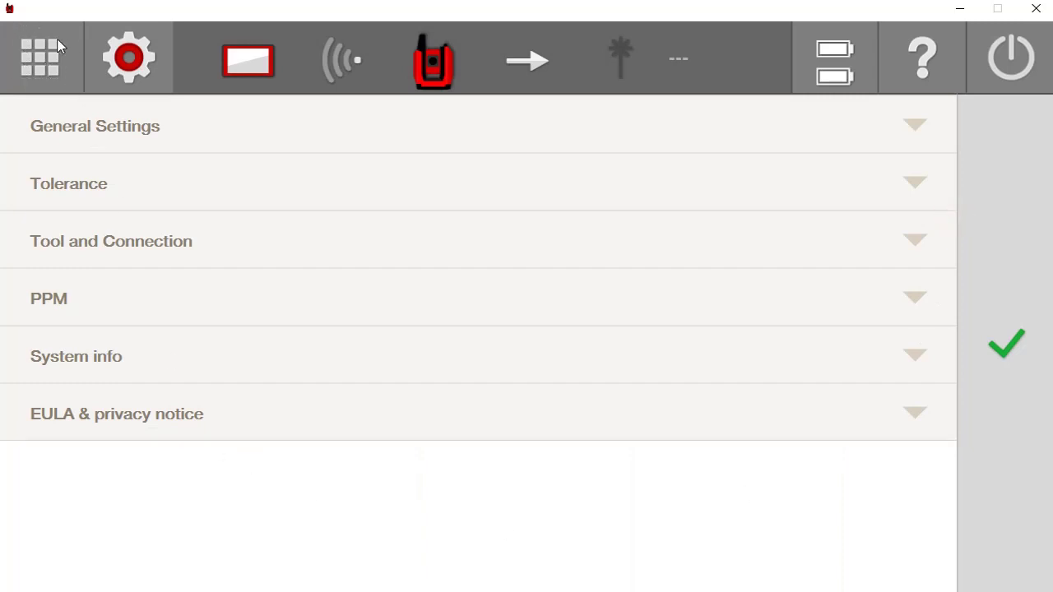
pyautogui.click(40, 62)
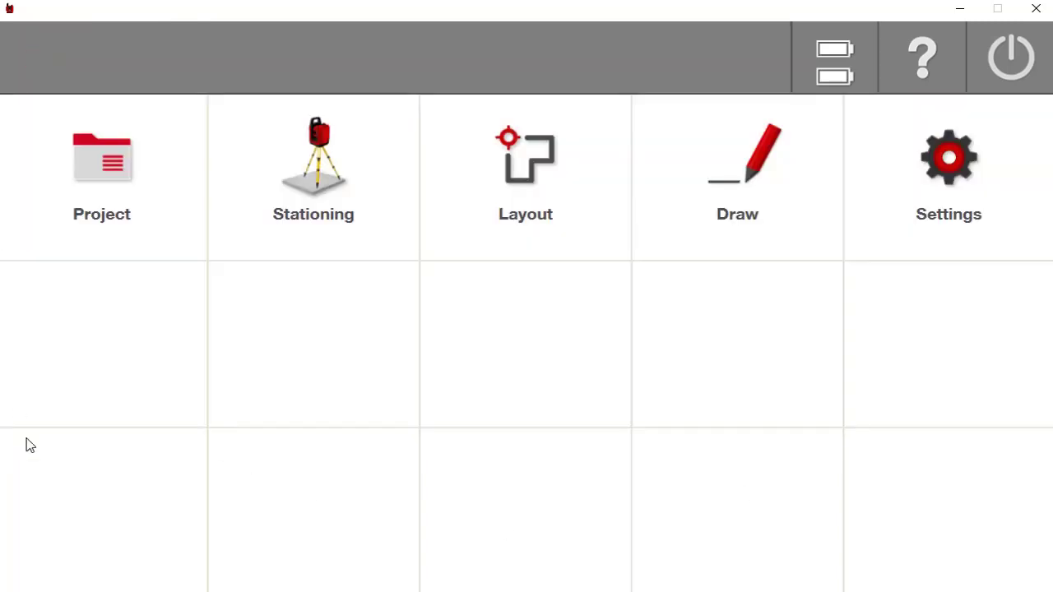
# - Delete the existing Demo project from the project list and confirm the deletion
pyautogui.click(111, 178)
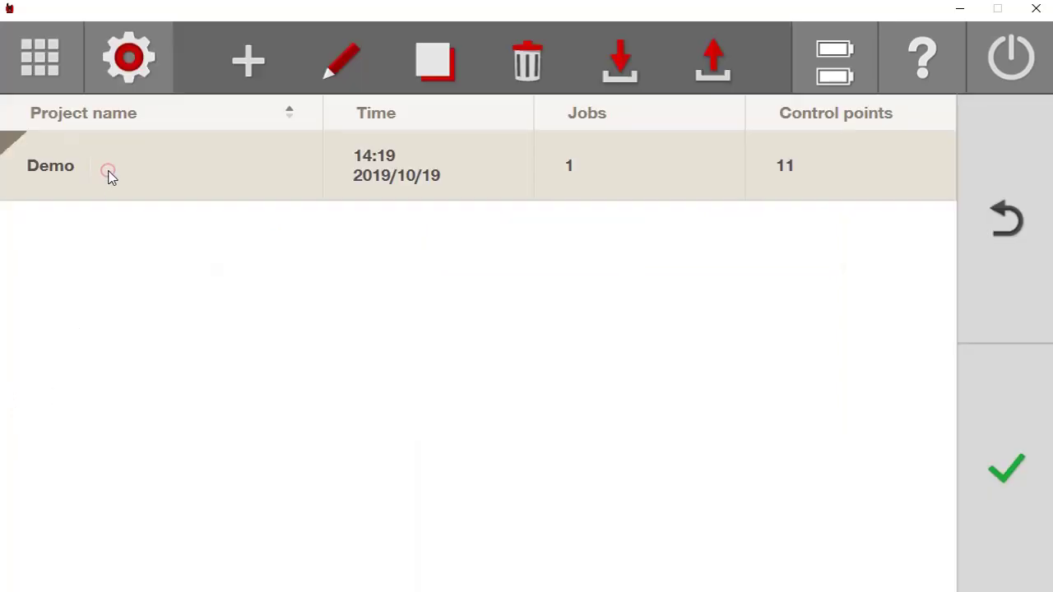
pyautogui.click(162, 165)
pyautogui.click(529, 78)
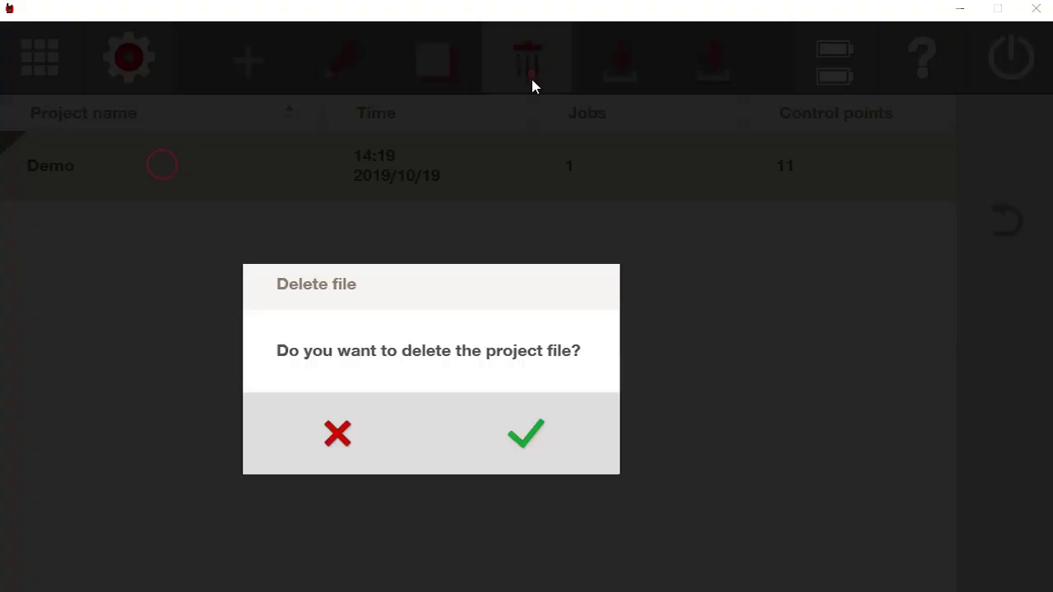
pyautogui.click(527, 439)
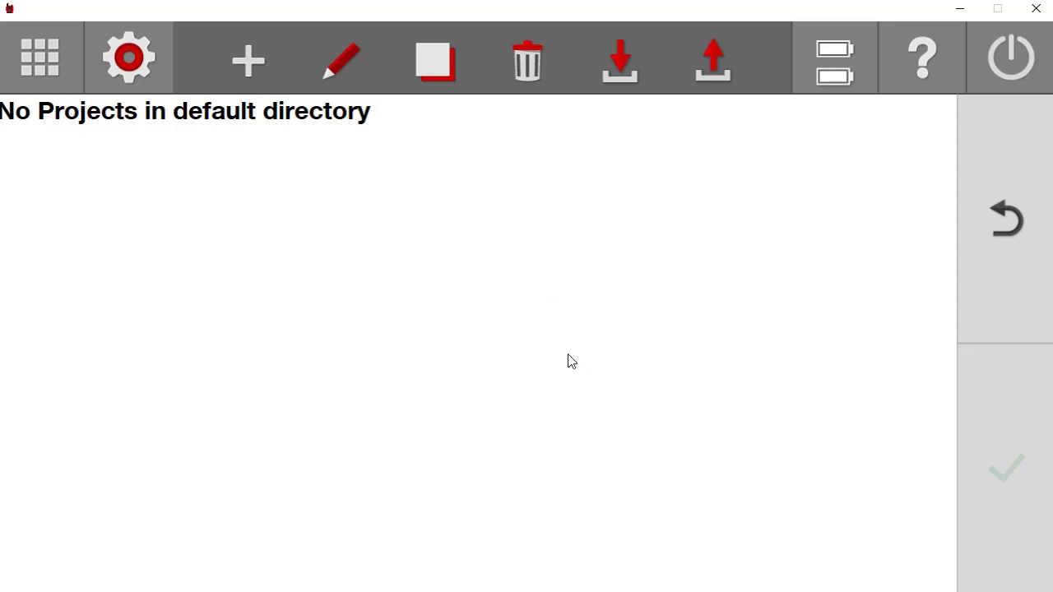
# - Import the project file DEMO.hpl30 from the USB drive into the project list
pyautogui.click(621, 62)
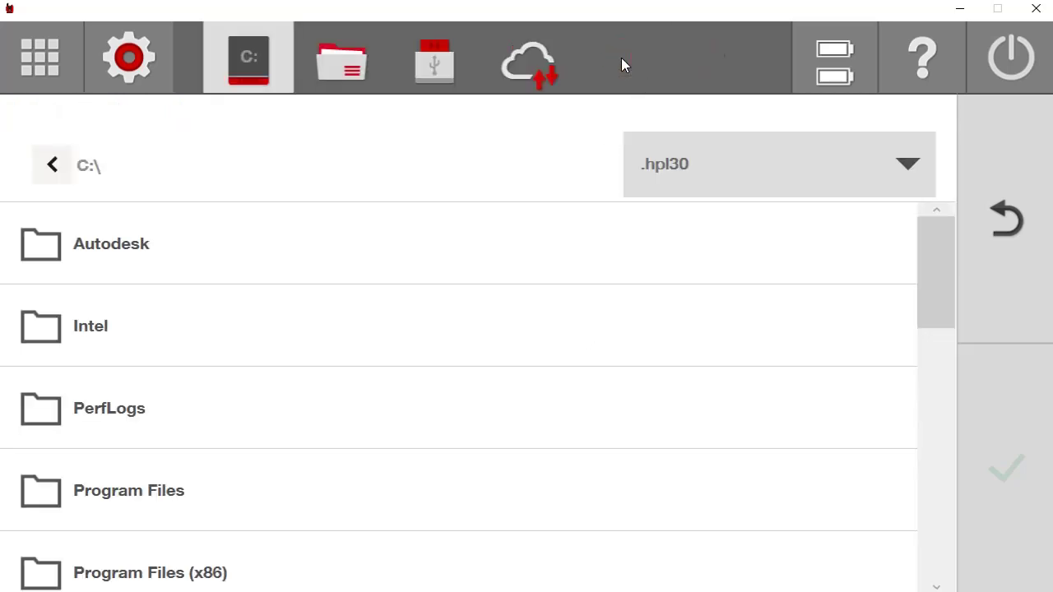
pyautogui.click(442, 57)
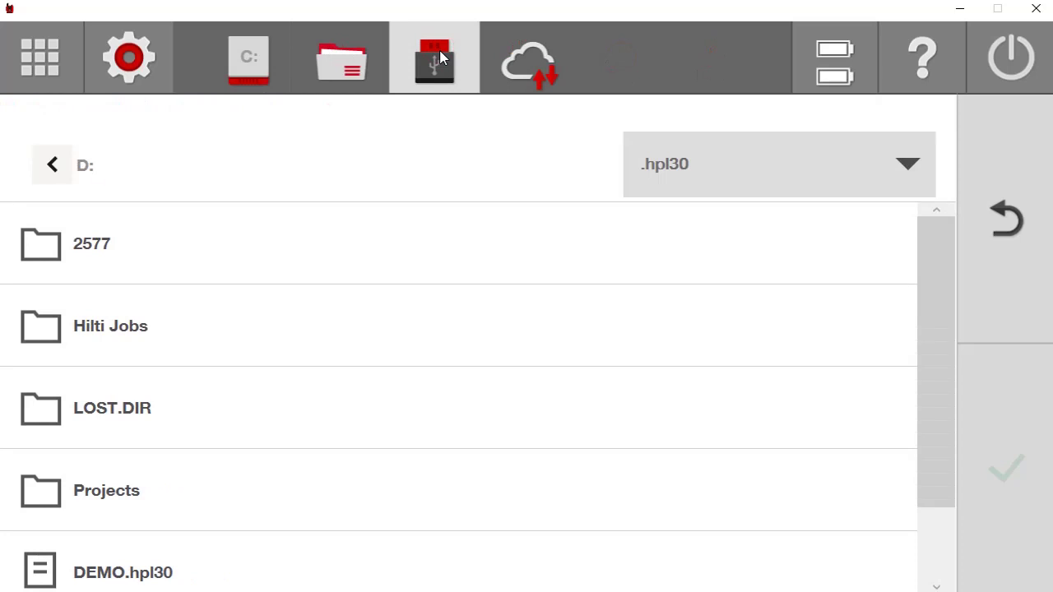
pyautogui.click(264, 58)
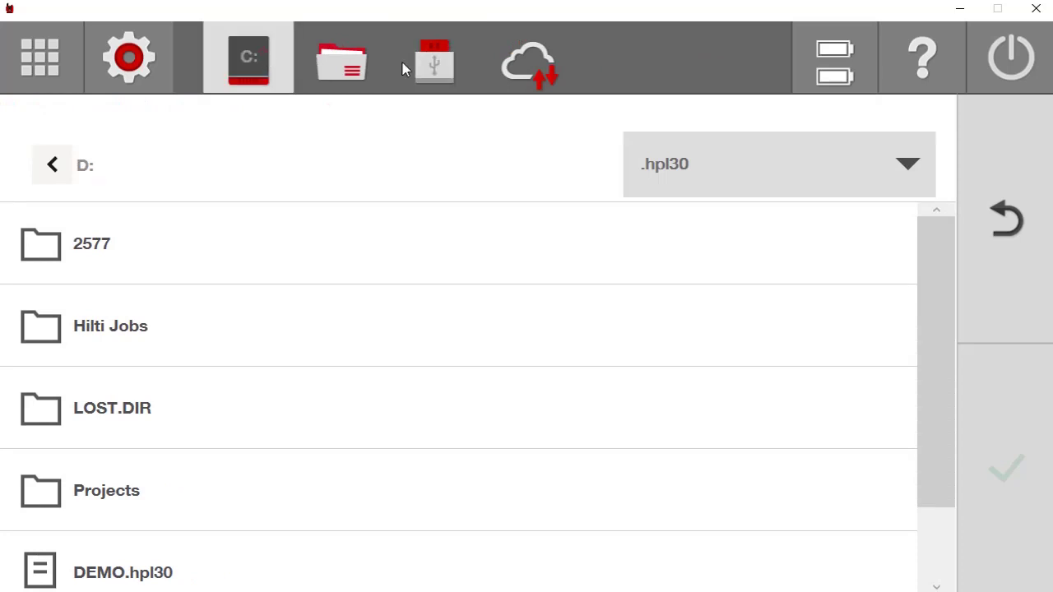
pyautogui.click(437, 63)
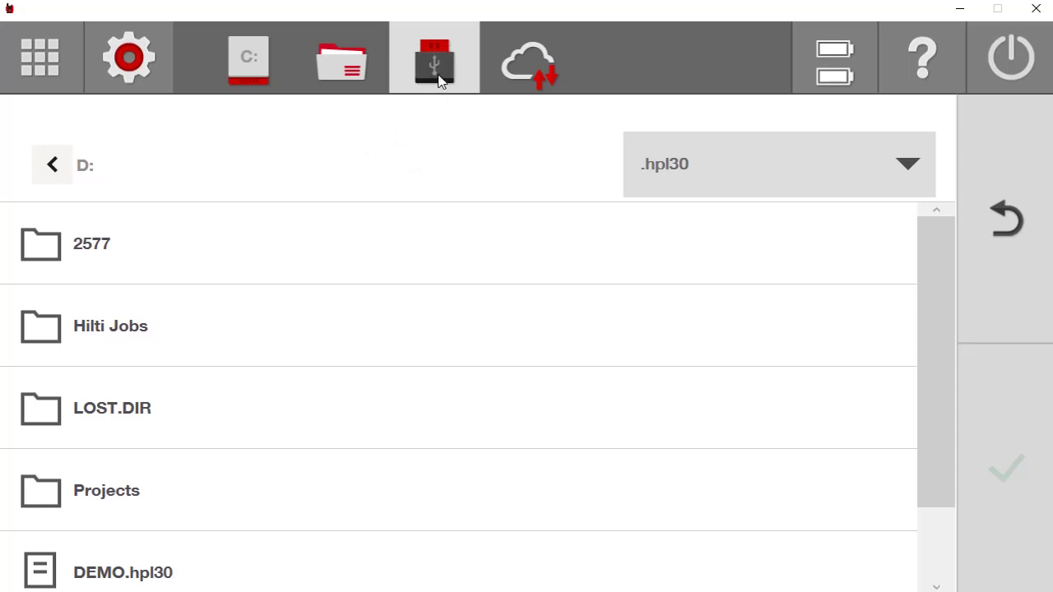
pyautogui.scroll(-1, 375, 215)
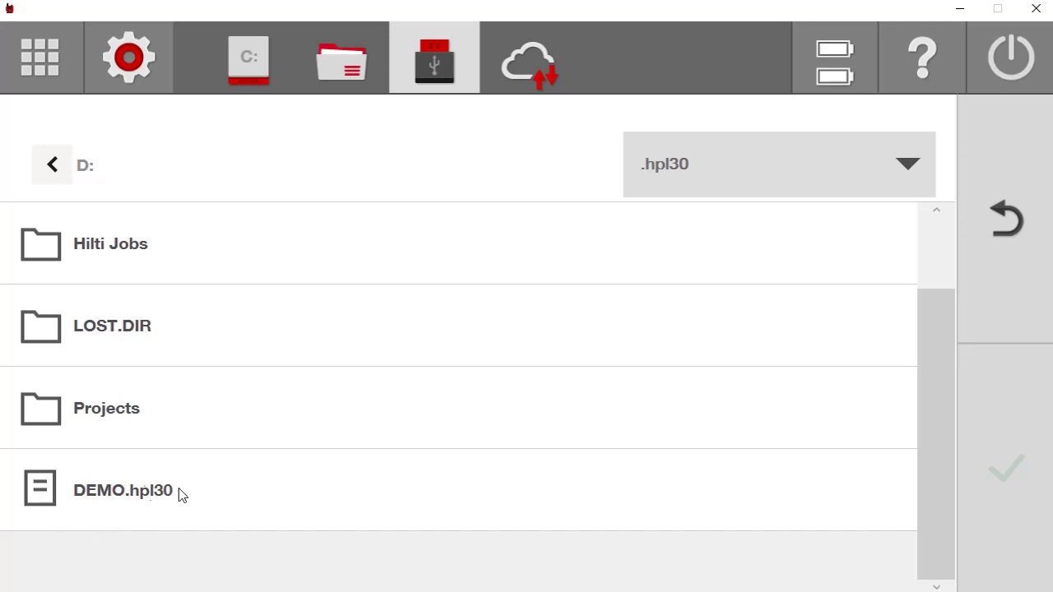
pyautogui.click(134, 496)
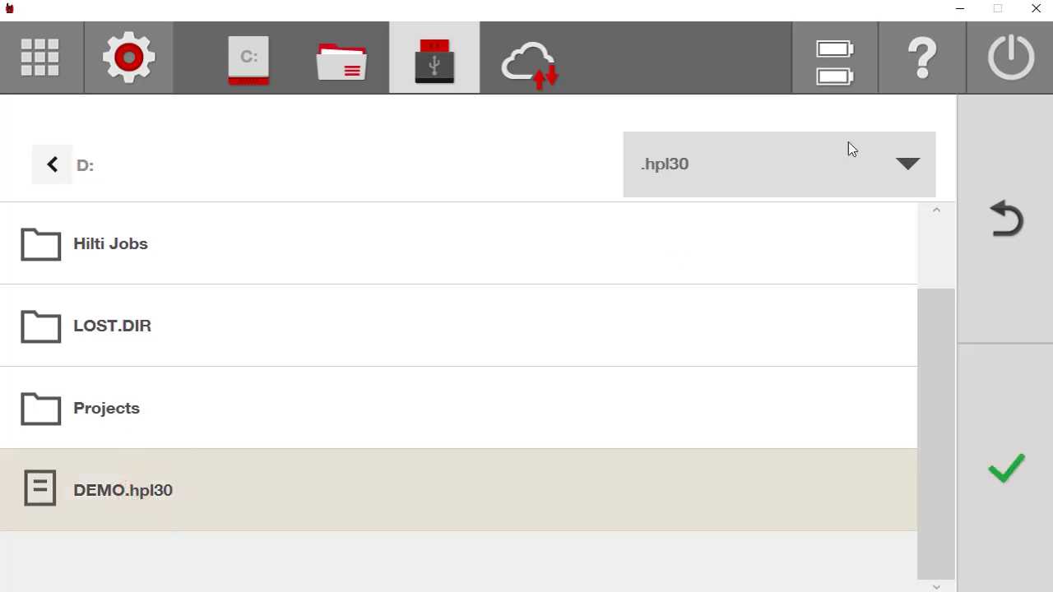
pyautogui.click(803, 171)
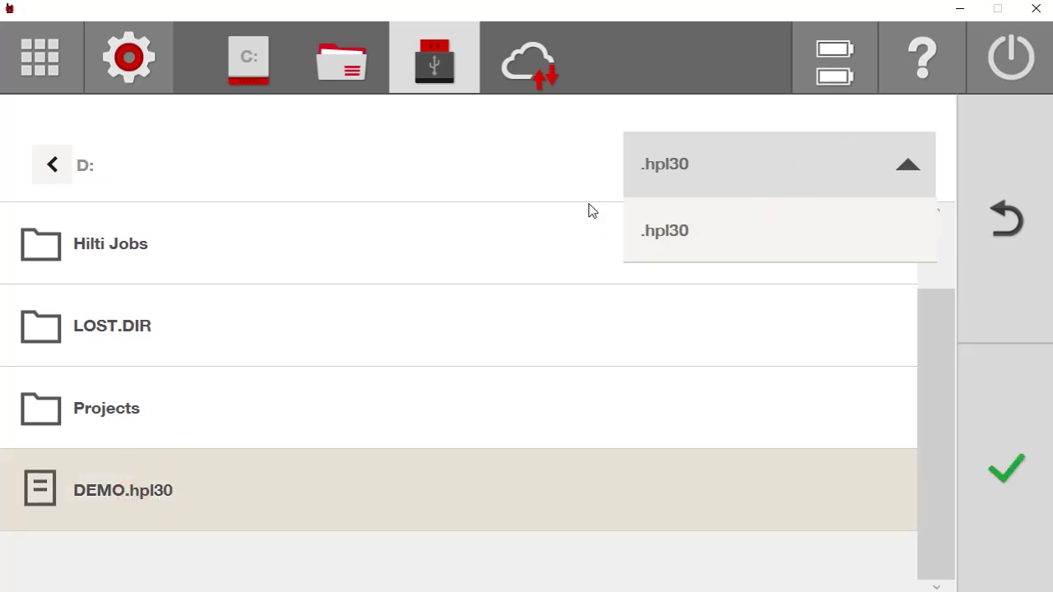
pyautogui.click(889, 162)
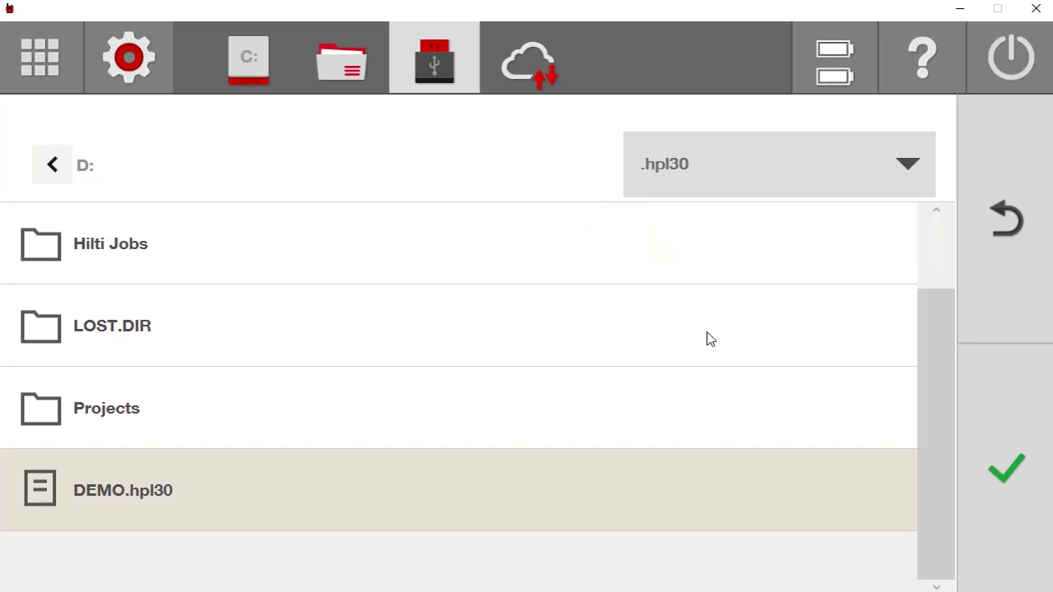
pyautogui.click(173, 496)
pyautogui.click(1007, 470)
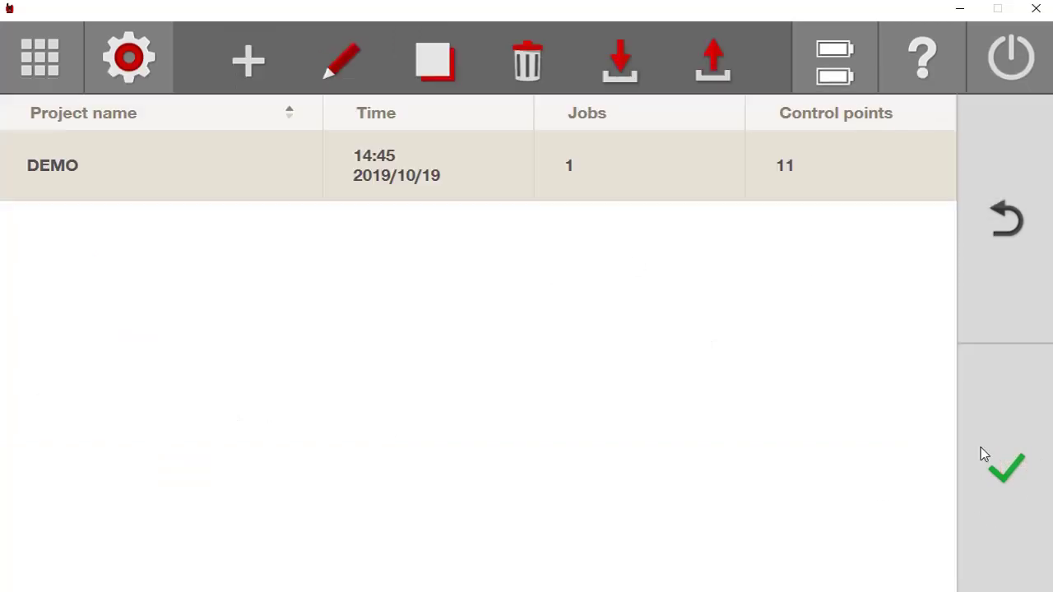
# - Open the imported DEMO project with its DEMO job, view its drawing, and return to the project list
pyautogui.click(1018, 477)
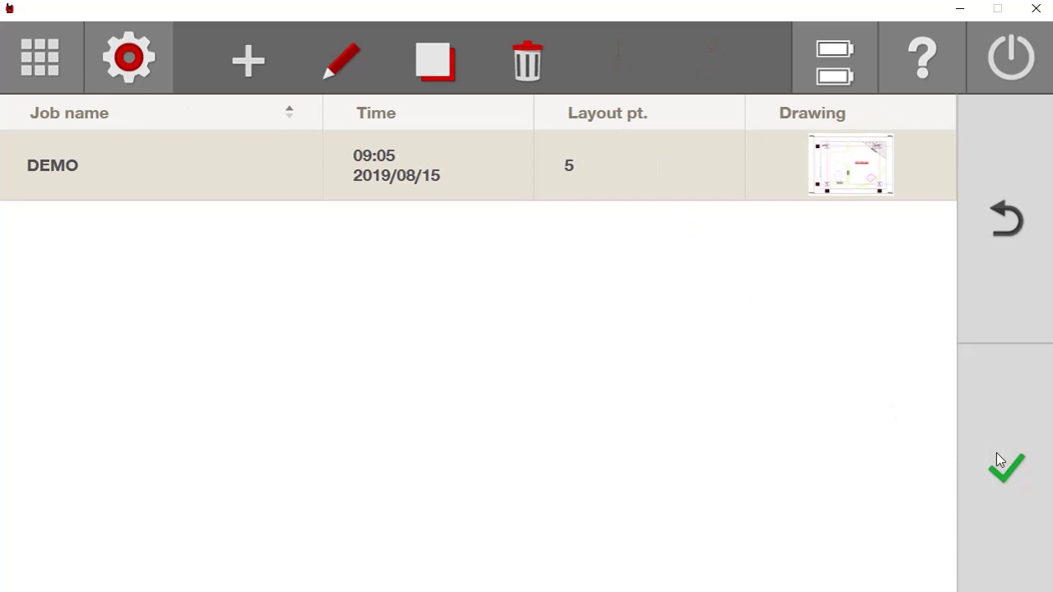
pyautogui.click(996, 455)
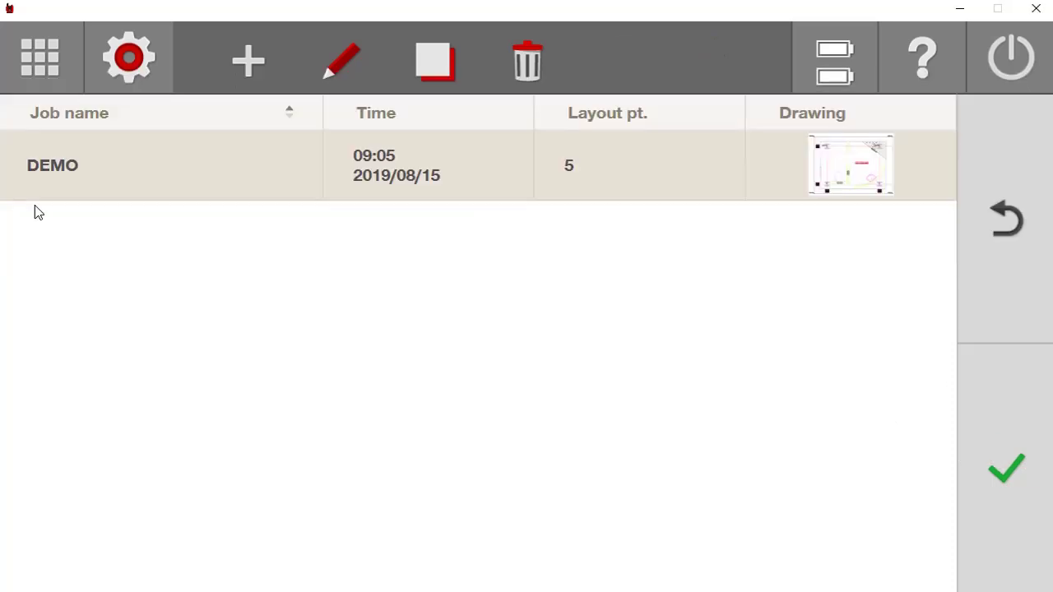
pyautogui.click(40, 58)
pyautogui.click(744, 197)
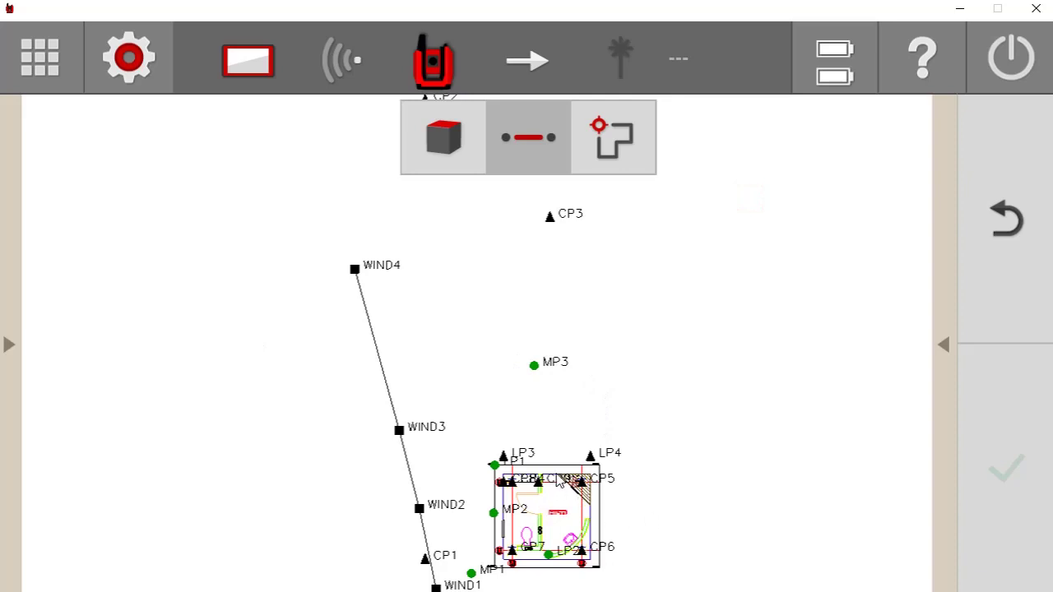
pyautogui.click(1013, 216)
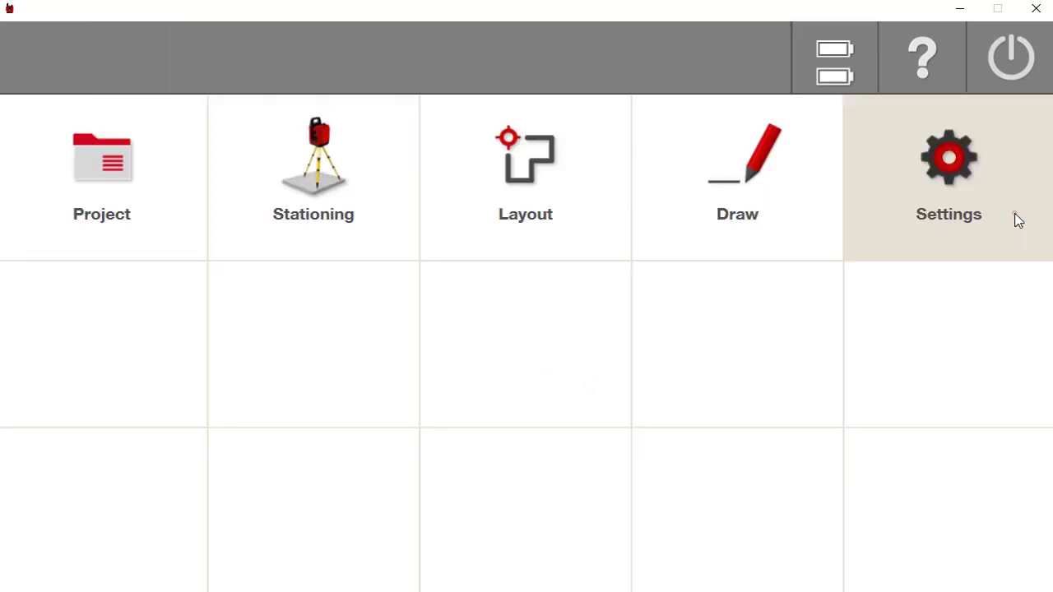
pyautogui.click(95, 212)
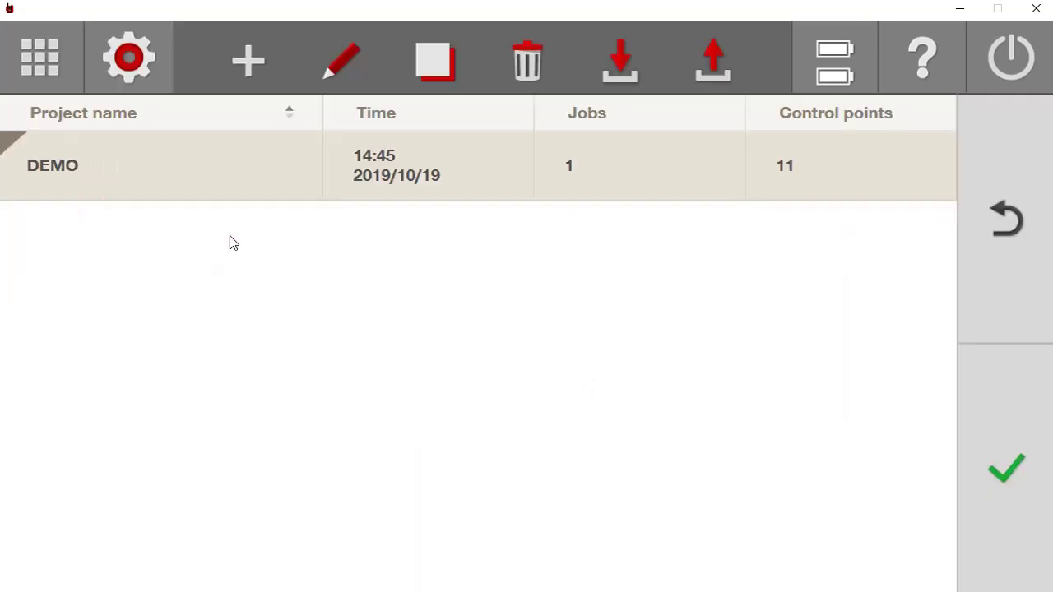
pyautogui.click(251, 61)
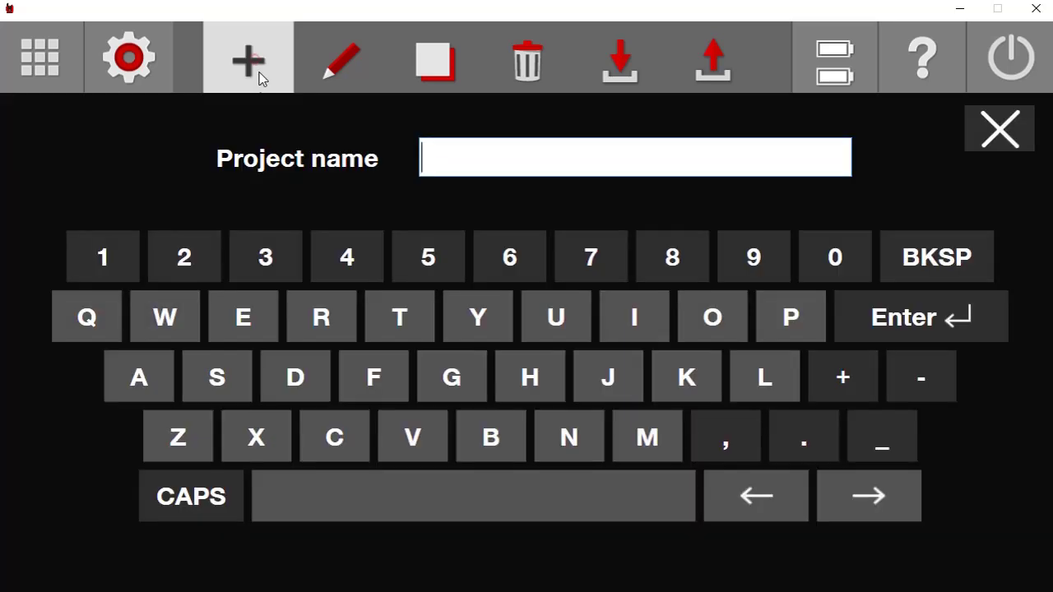
pyautogui.click(451, 165)
pyautogui.click(1002, 133)
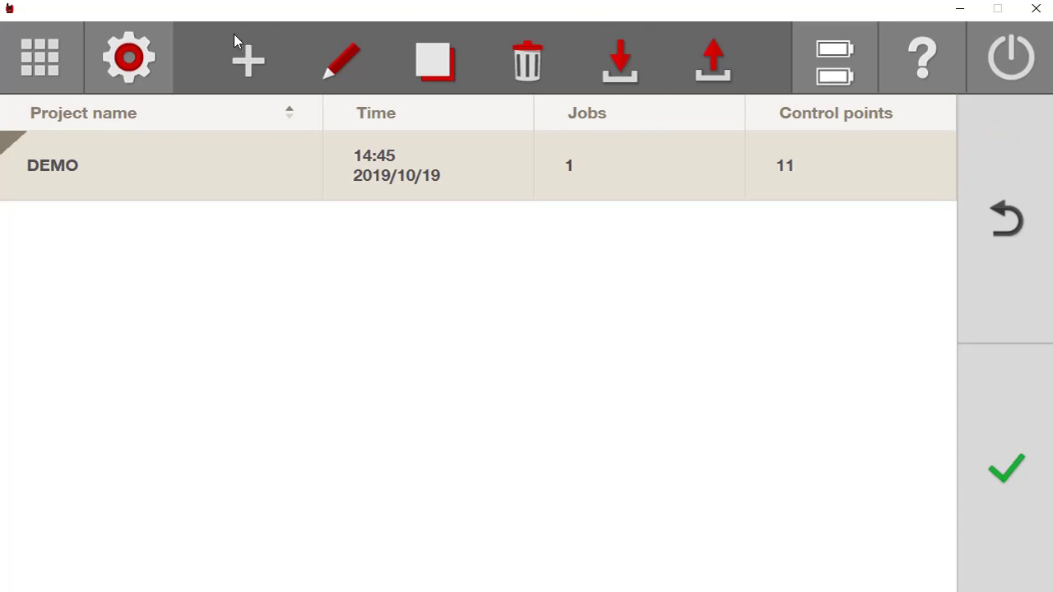
pyautogui.click(248, 61)
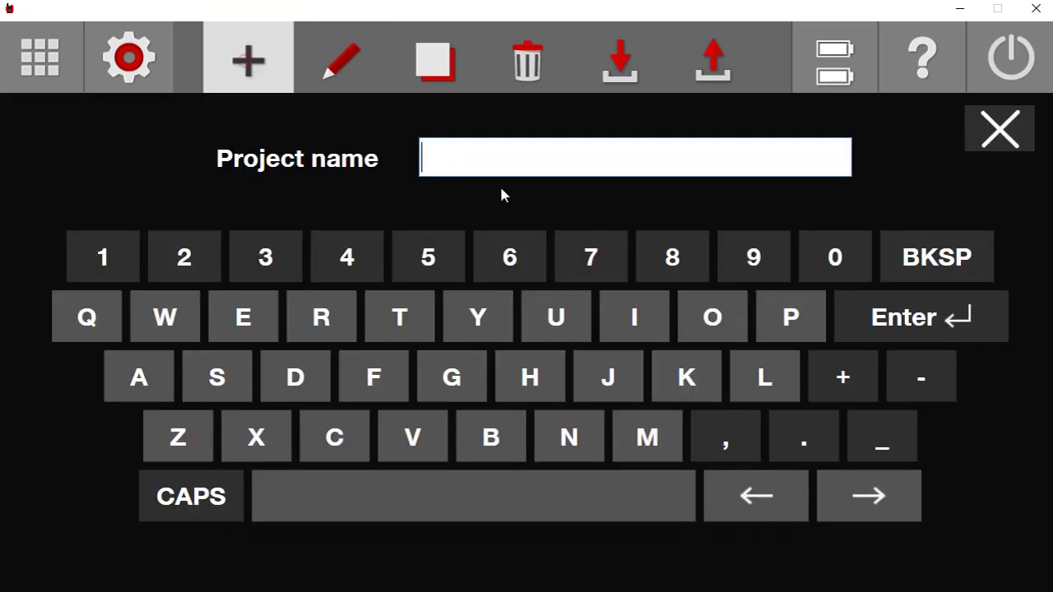
pyautogui.click(528, 162)
pyautogui.write('Demo 2')
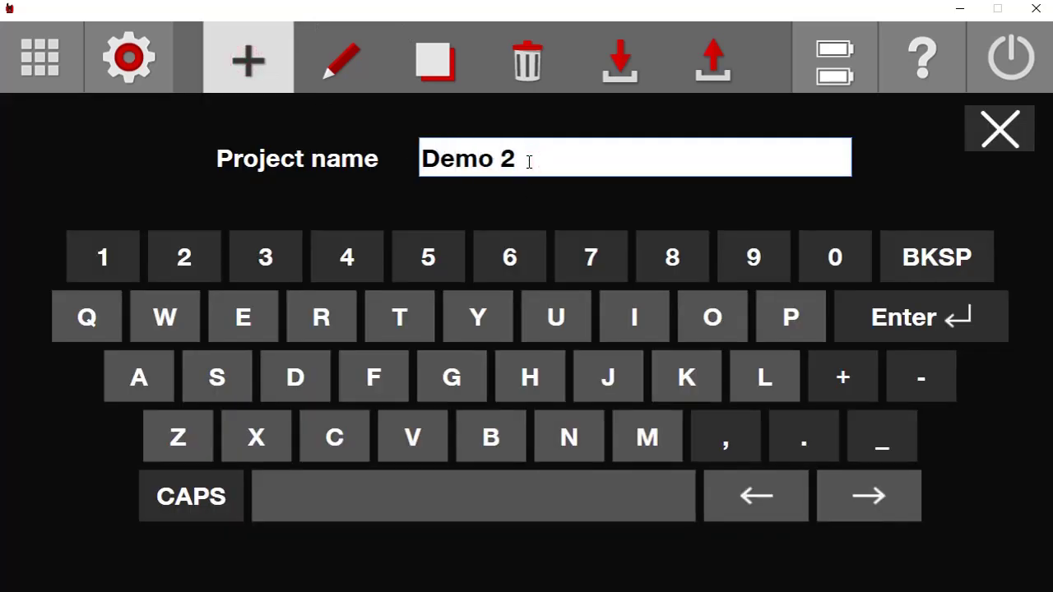
pyautogui.click(974, 125)
# - Create a new project named "Demo 2"
pyautogui.click(241, 70)
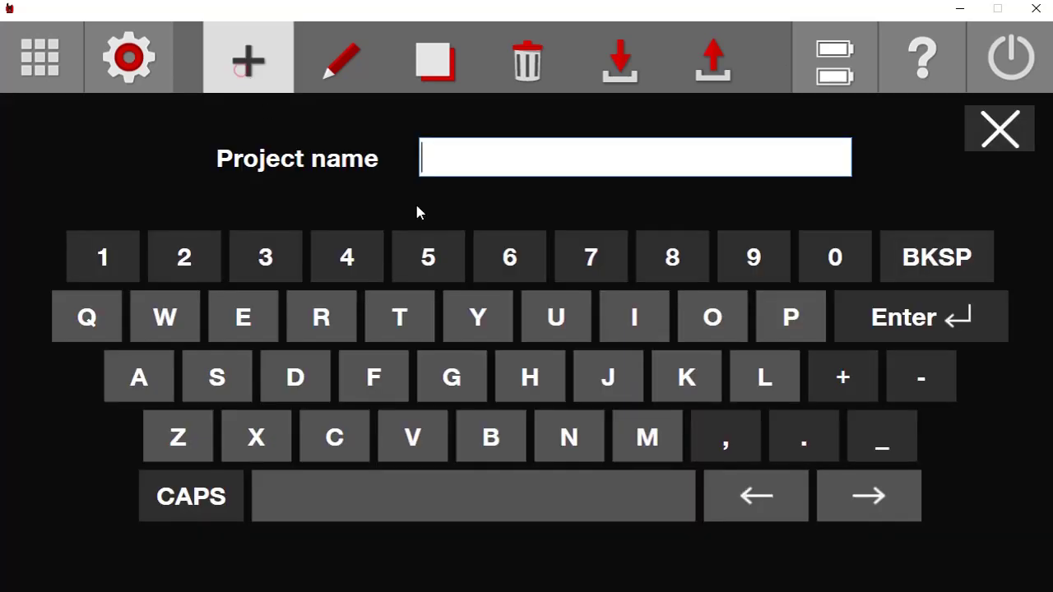
pyautogui.write('Demo ')
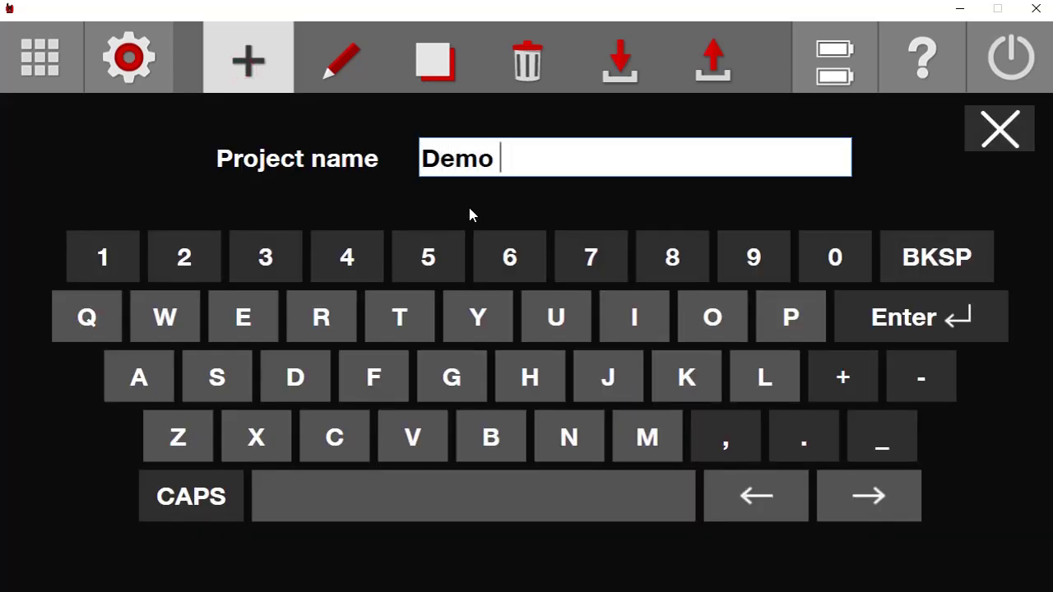
pyautogui.write('2')
pyautogui.click(908, 306)
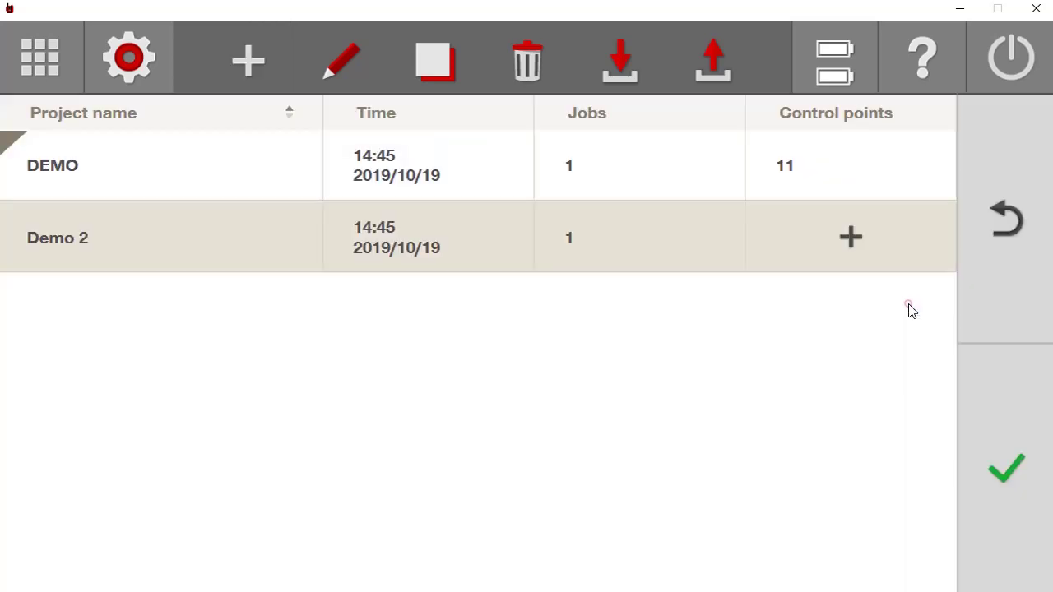
# - Open the Demo 2 project and choose DEMO.dwg from the USB drive as the drawing to import into its job
pyautogui.click(1011, 468)
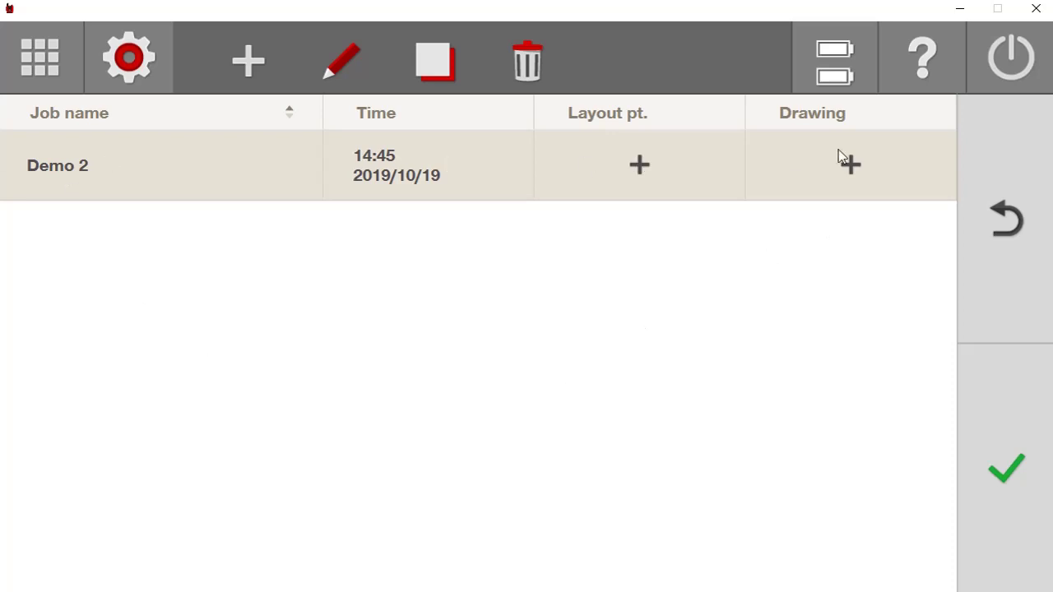
pyautogui.click(851, 167)
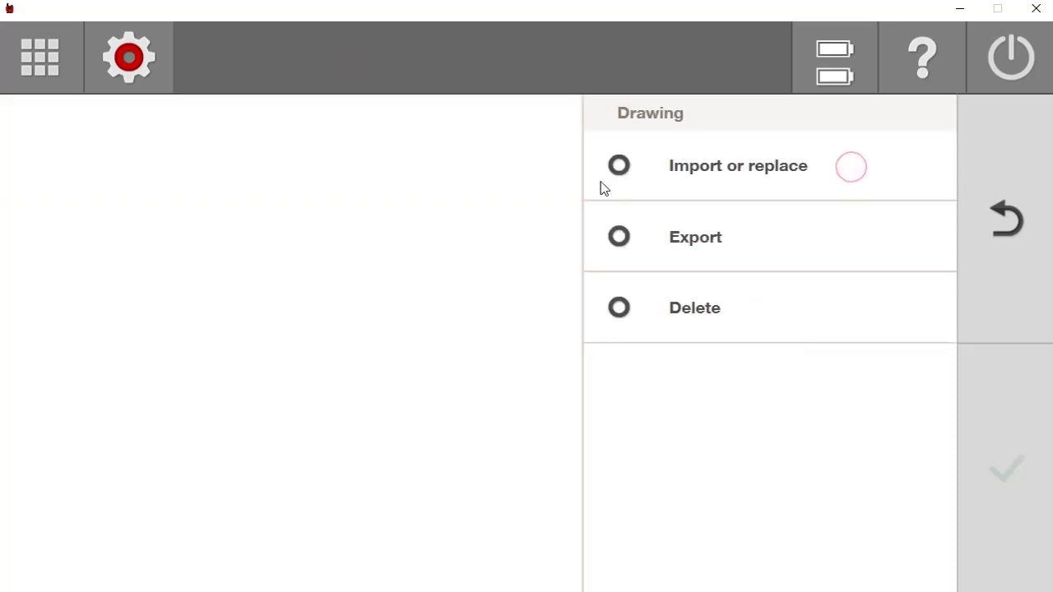
pyautogui.click(618, 166)
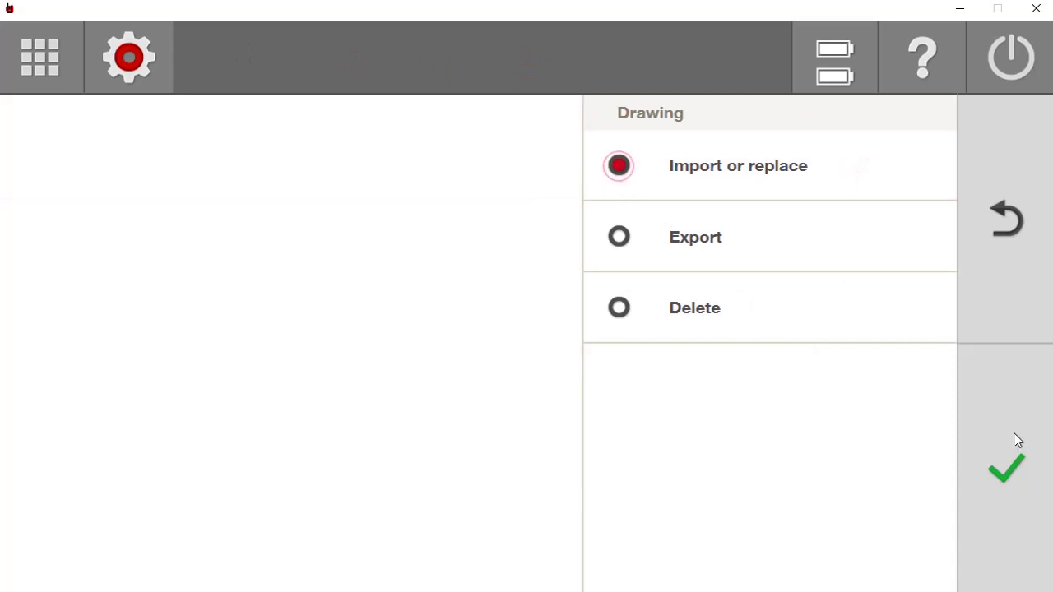
pyautogui.click(1009, 466)
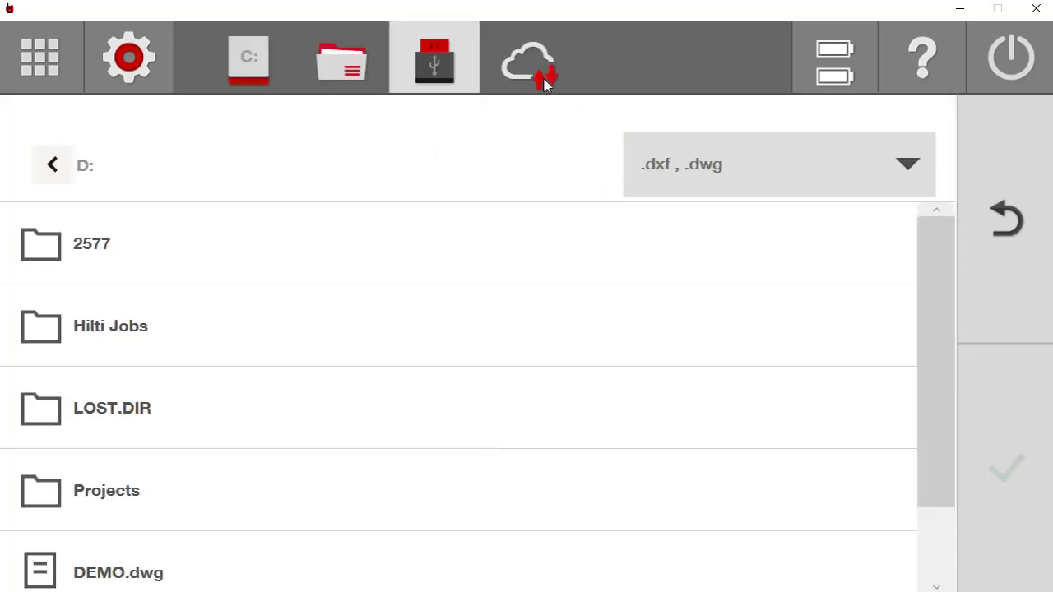
pyautogui.scroll(-2, 240, 350)
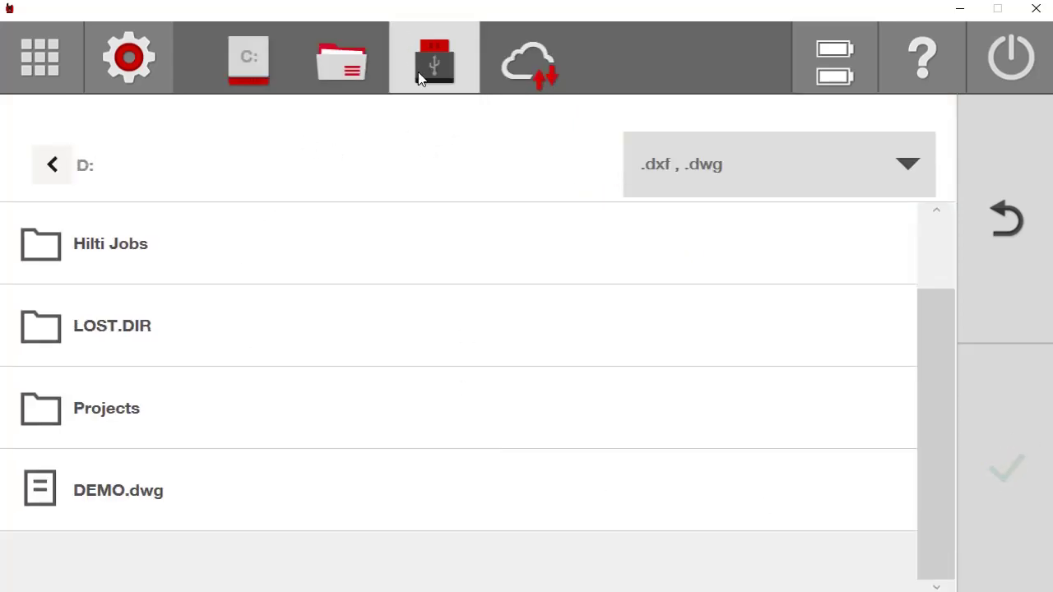
pyautogui.click(117, 498)
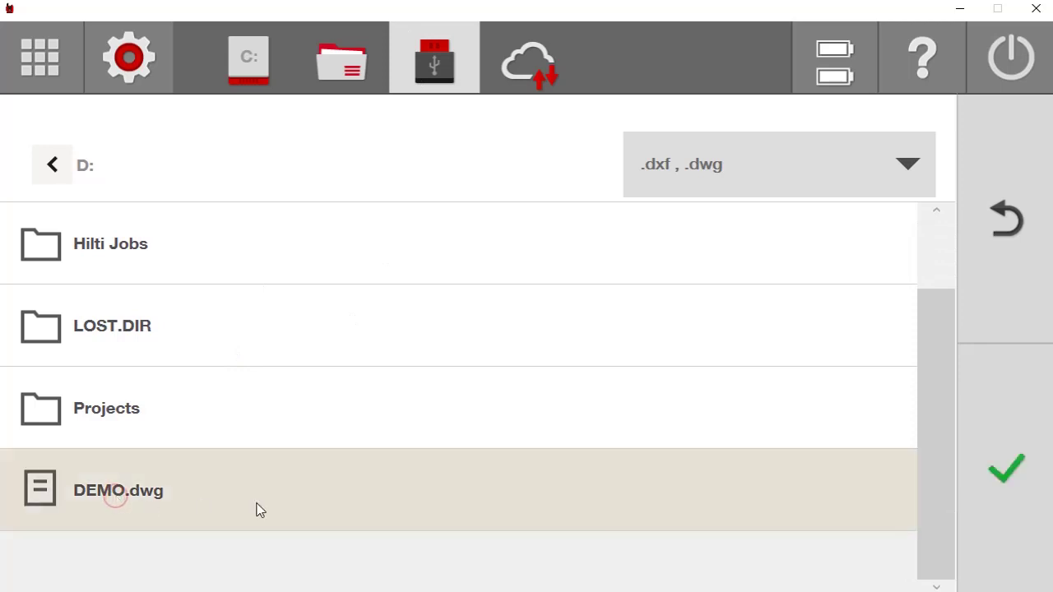
pyautogui.click(915, 180)
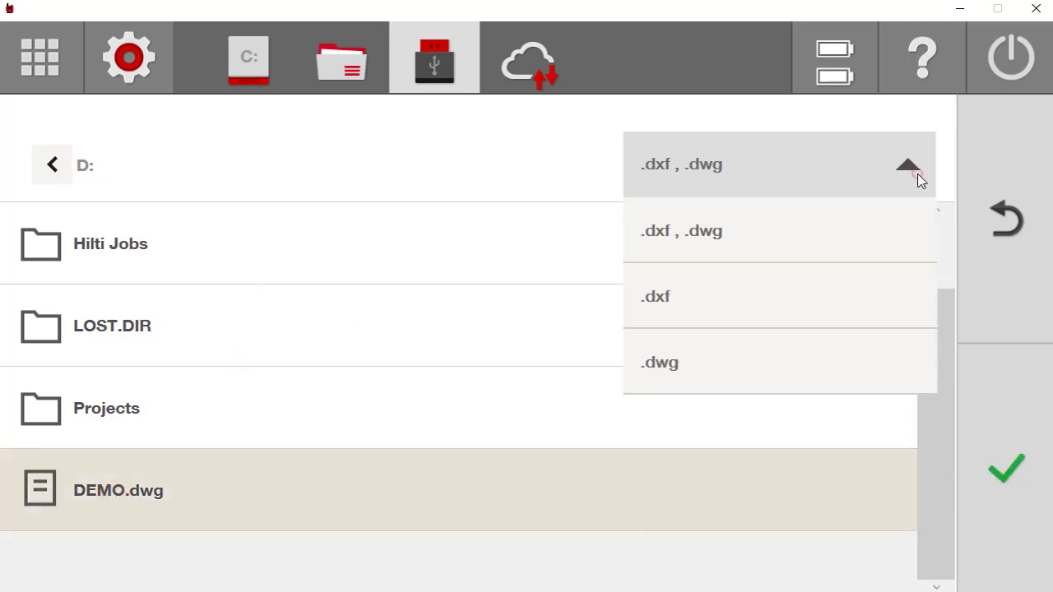
pyautogui.click(759, 237)
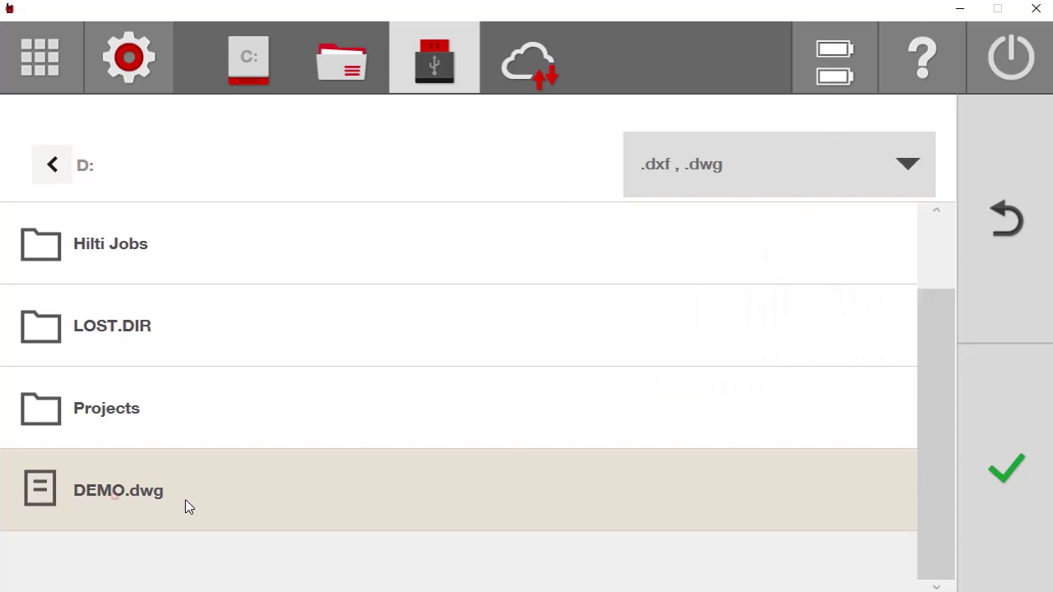
pyautogui.click(115, 497)
pyautogui.click(1006, 471)
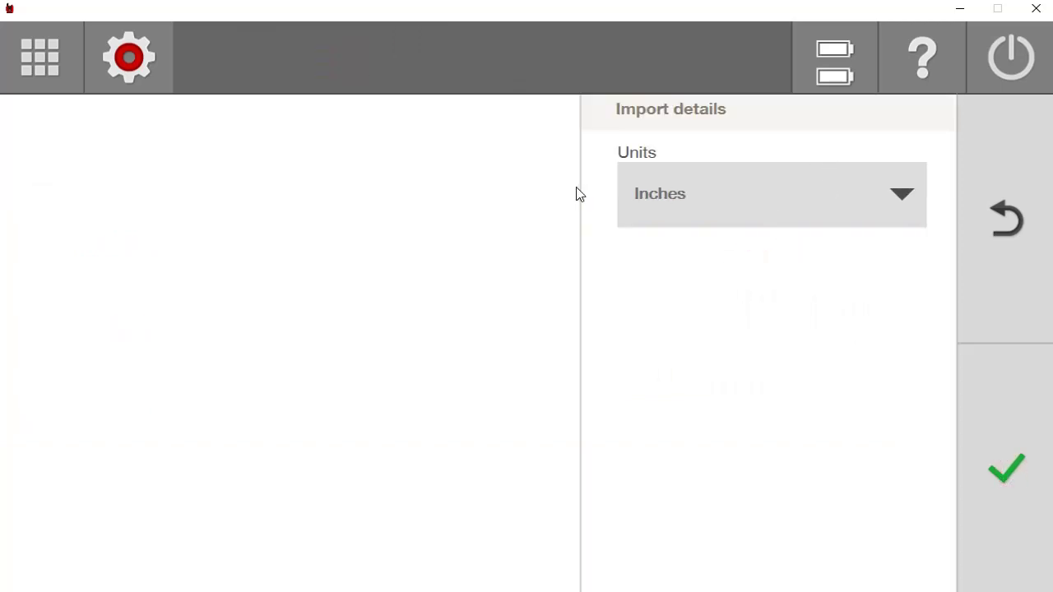
# - Set the drawing's import units to Inches and complete the import into the Demo 2 job
pyautogui.click(636, 200)
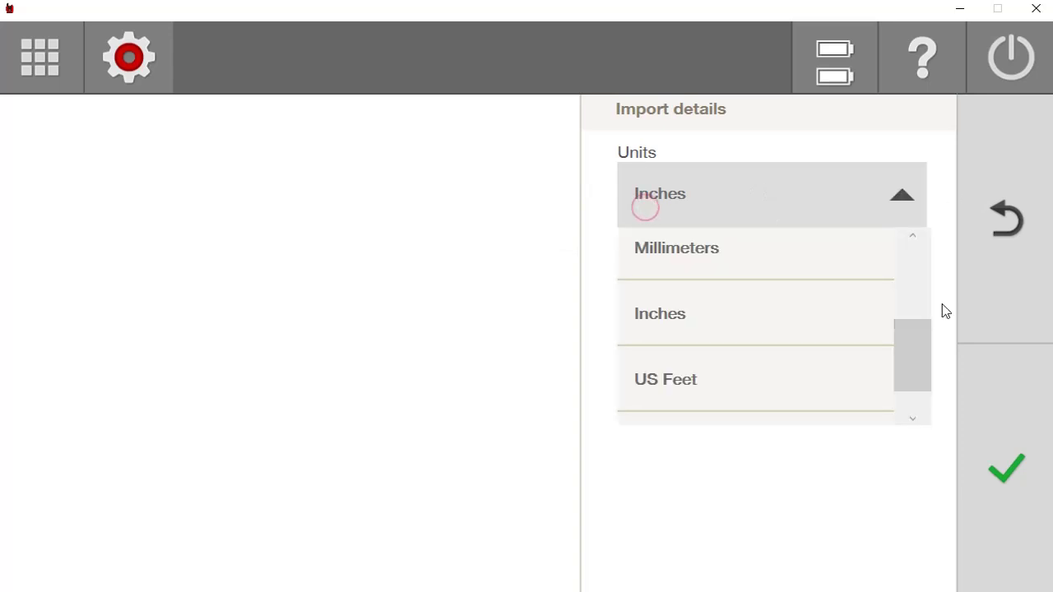
pyautogui.moveTo(919, 347); pyautogui.dragTo(922, 371)
pyautogui.click(682, 259)
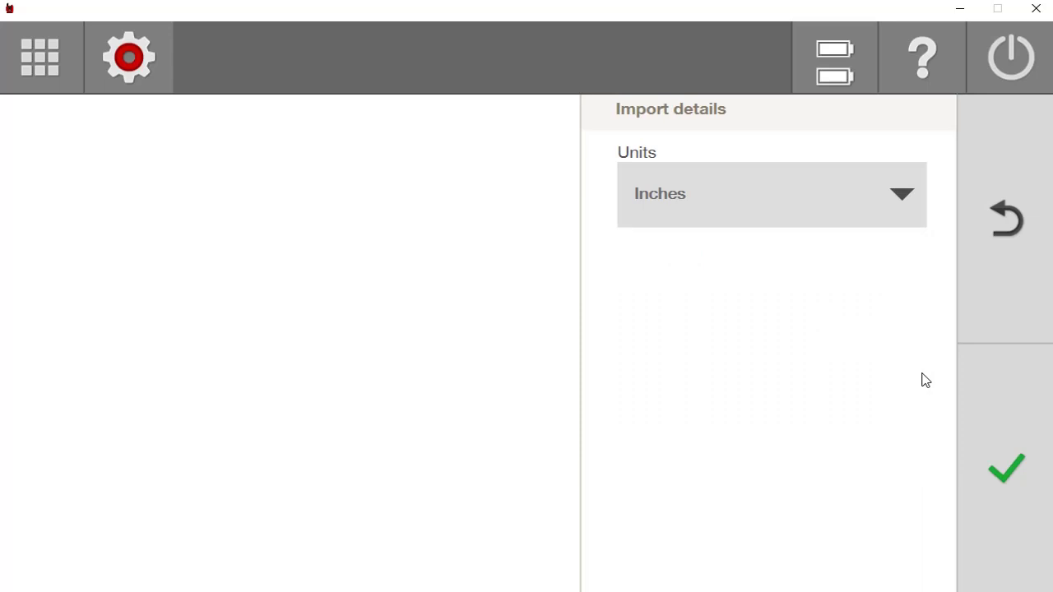
pyautogui.click(1004, 475)
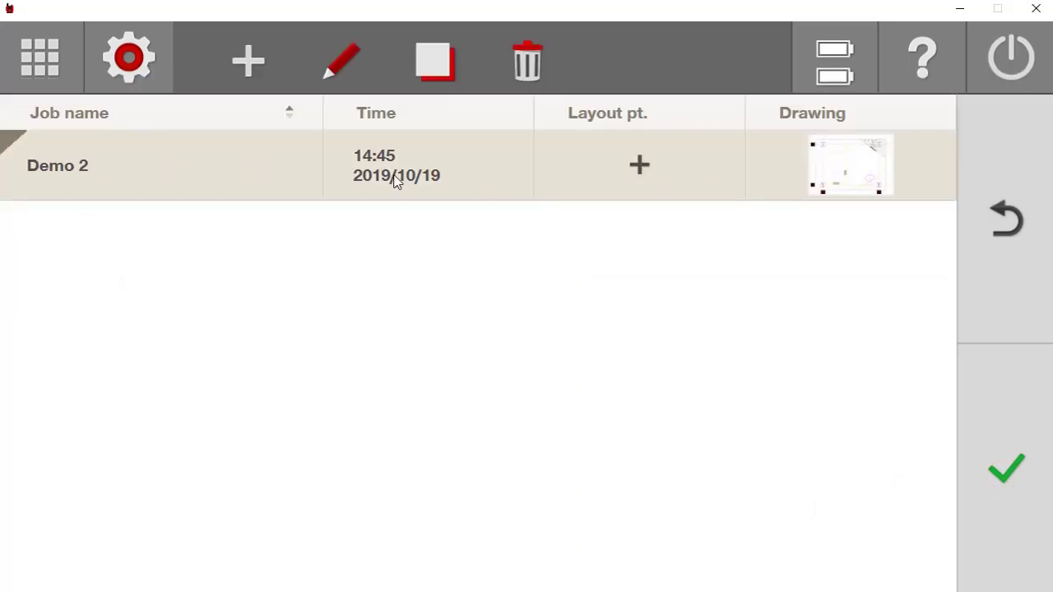
# - Open the Demo 2 job in Draw, examine the imported drawing, and return to the project list
pyautogui.click(1027, 481)
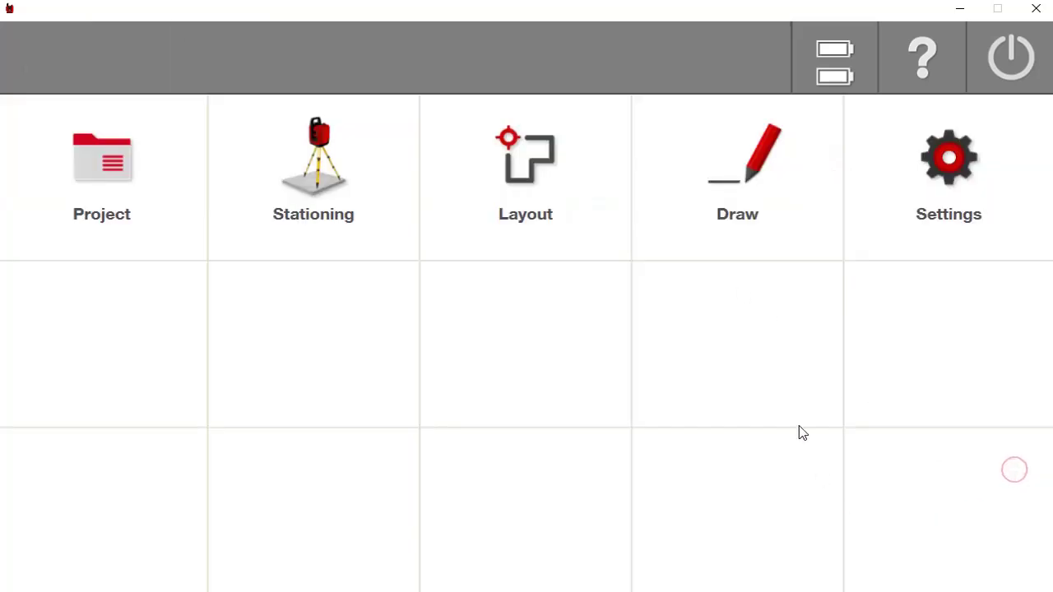
pyautogui.click(752, 177)
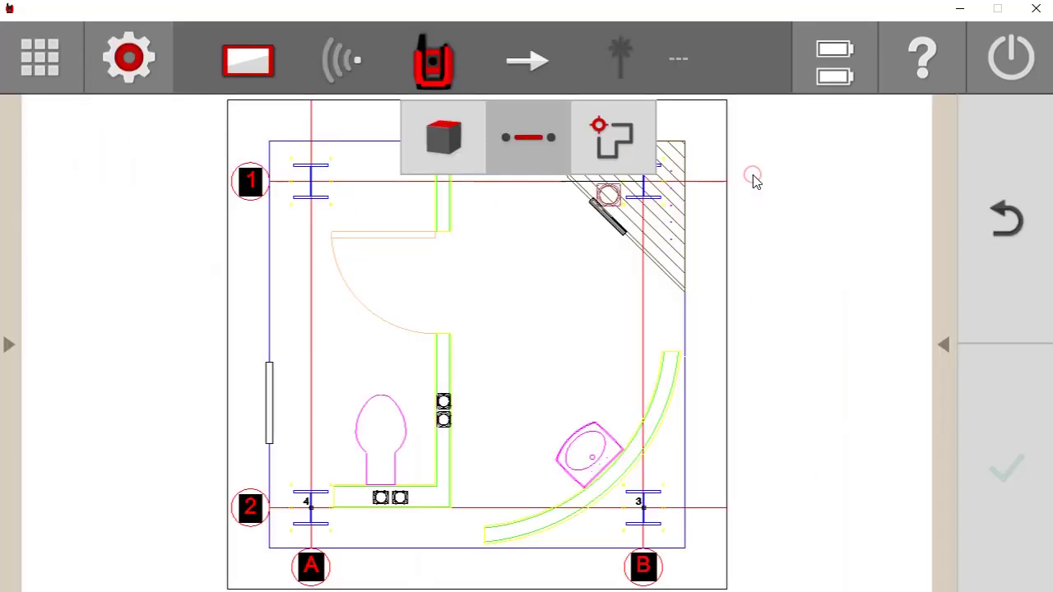
pyautogui.click(534, 312)
pyautogui.click(797, 362)
pyautogui.click(429, 141)
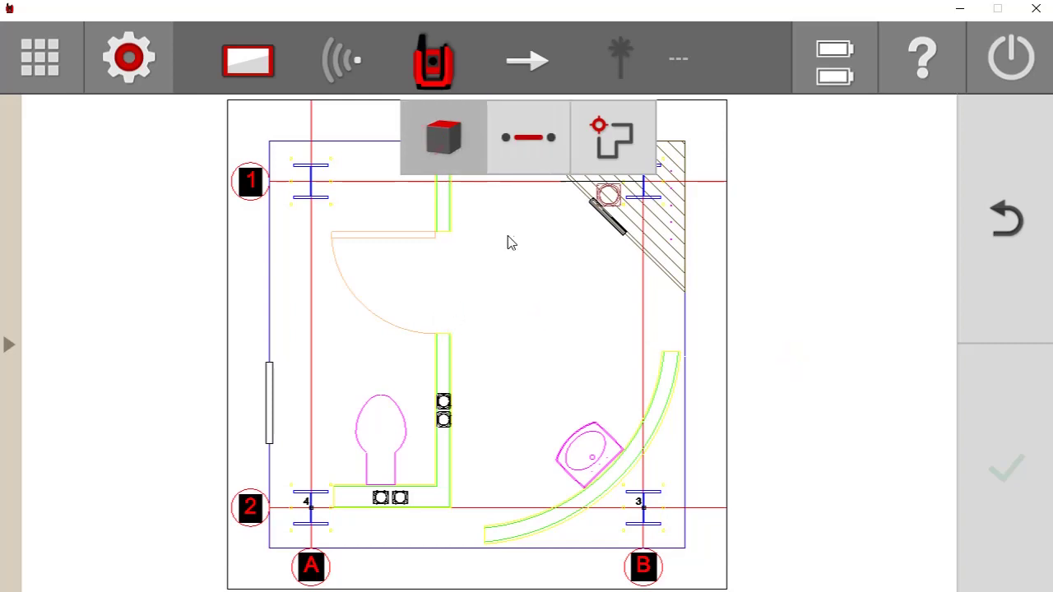
pyautogui.click(543, 164)
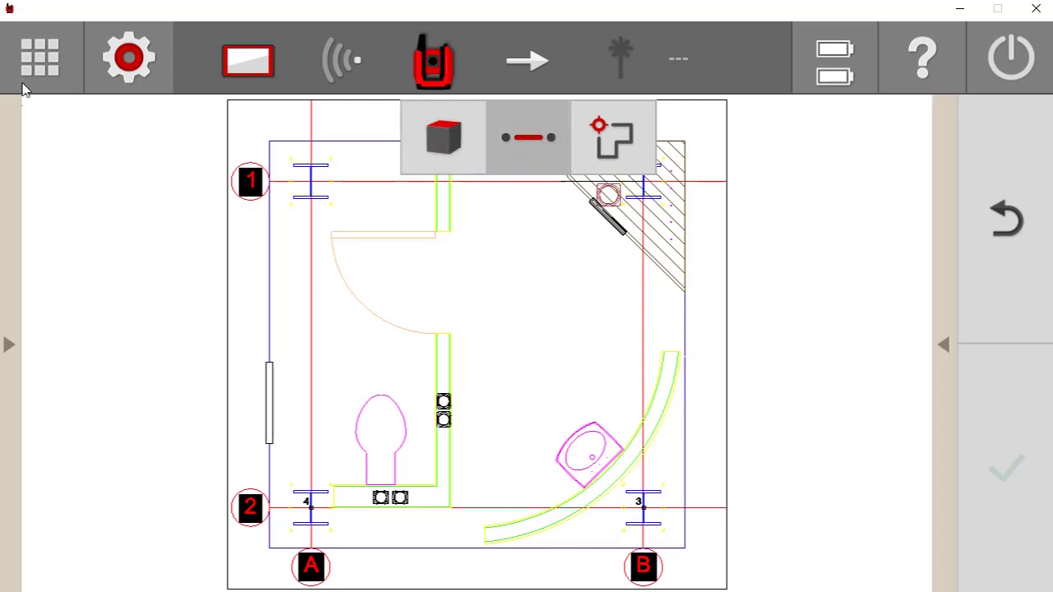
pyautogui.click(52, 69)
pyautogui.click(115, 152)
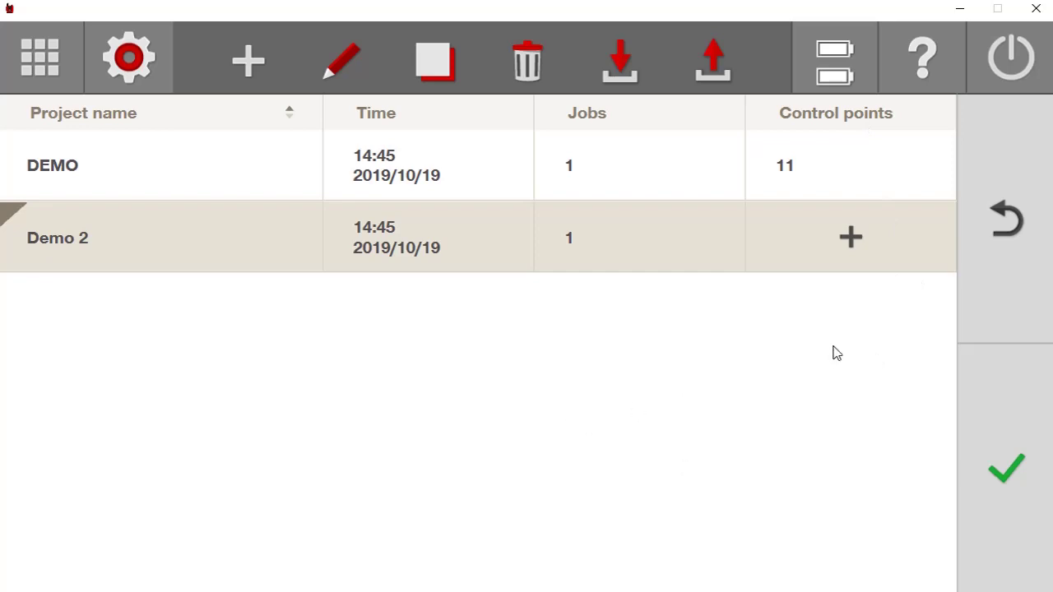
# - Start a control point import for the Demo 2 project and choose DEMOFieldPoints Main.csv from the USB drive
pyautogui.click(850, 238)
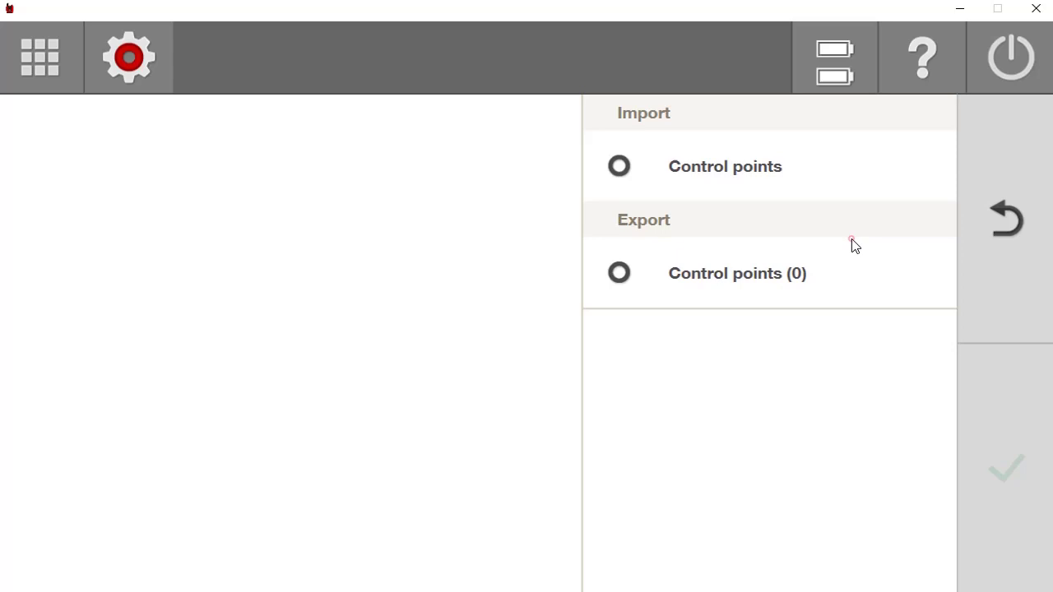
pyautogui.click(620, 167)
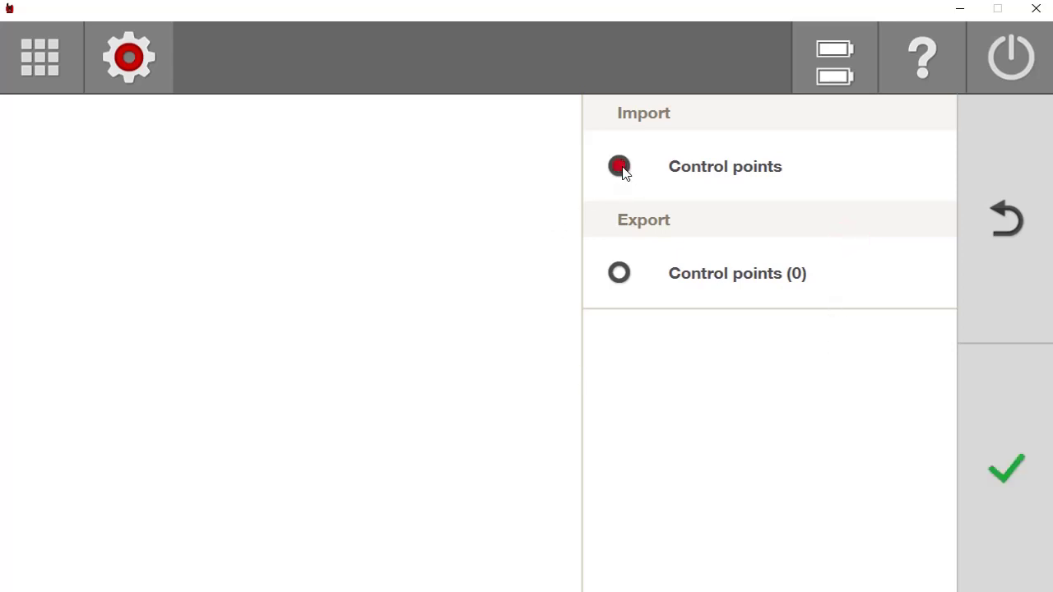
pyautogui.click(1008, 470)
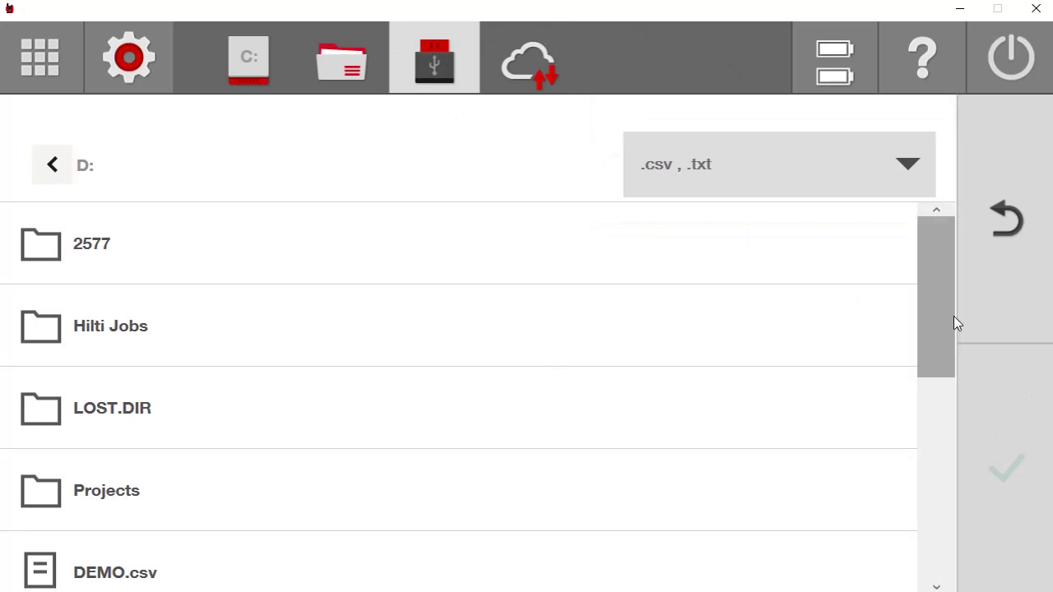
pyautogui.moveTo(954, 319); pyautogui.dragTo(872, 287)
pyautogui.scroll(-3, 902, 294)
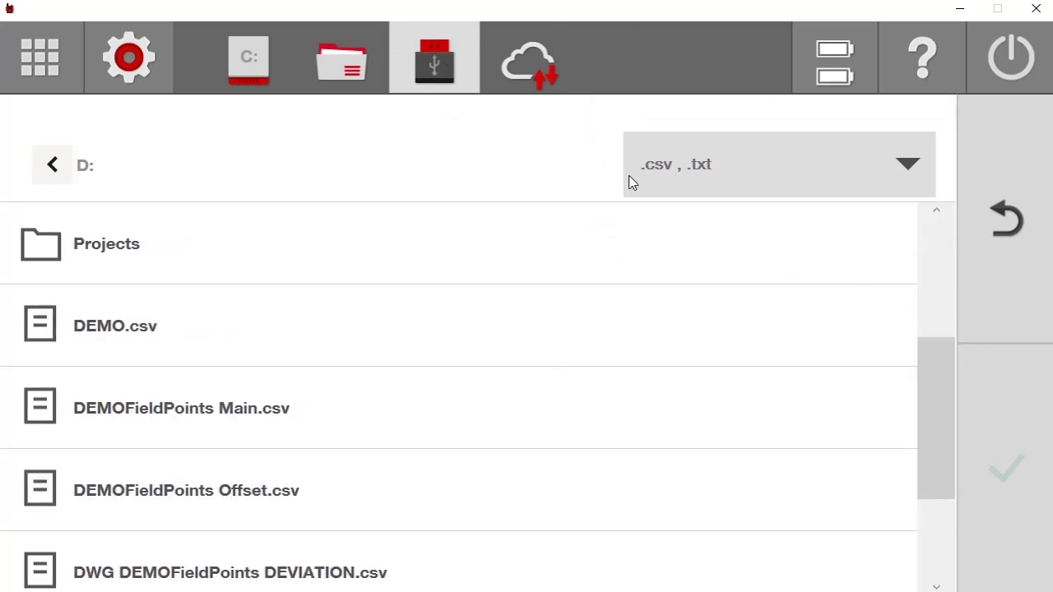
pyautogui.click(902, 169)
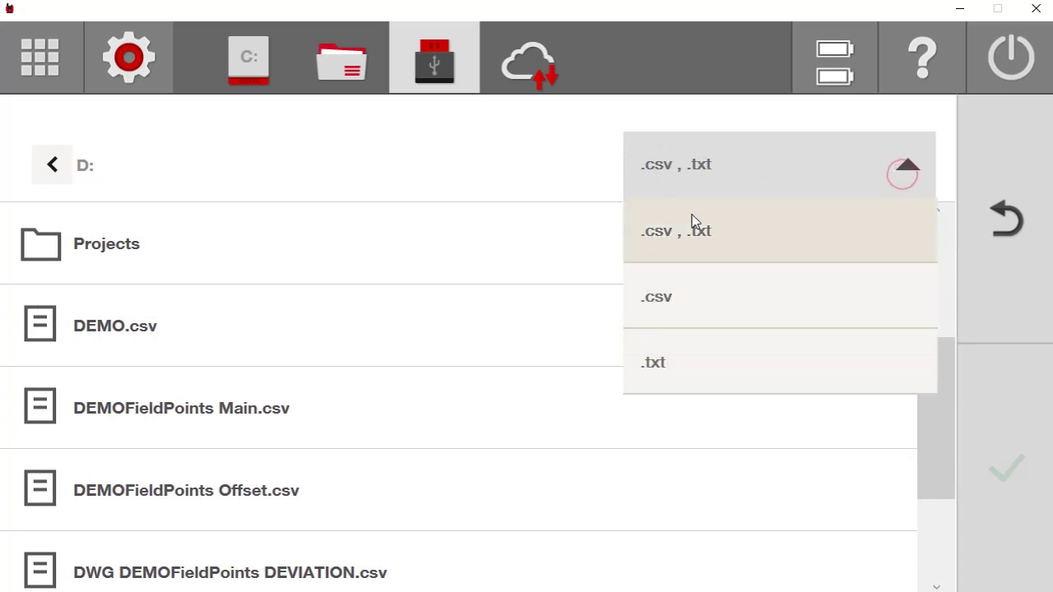
pyautogui.click(904, 164)
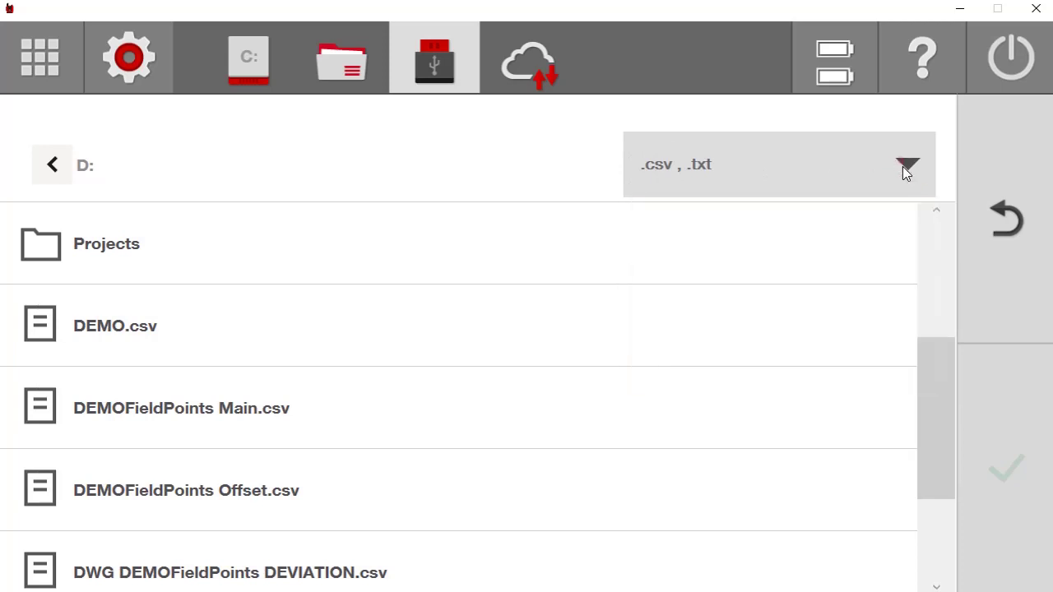
pyautogui.moveTo(937, 393); pyautogui.dragTo(942, 358)
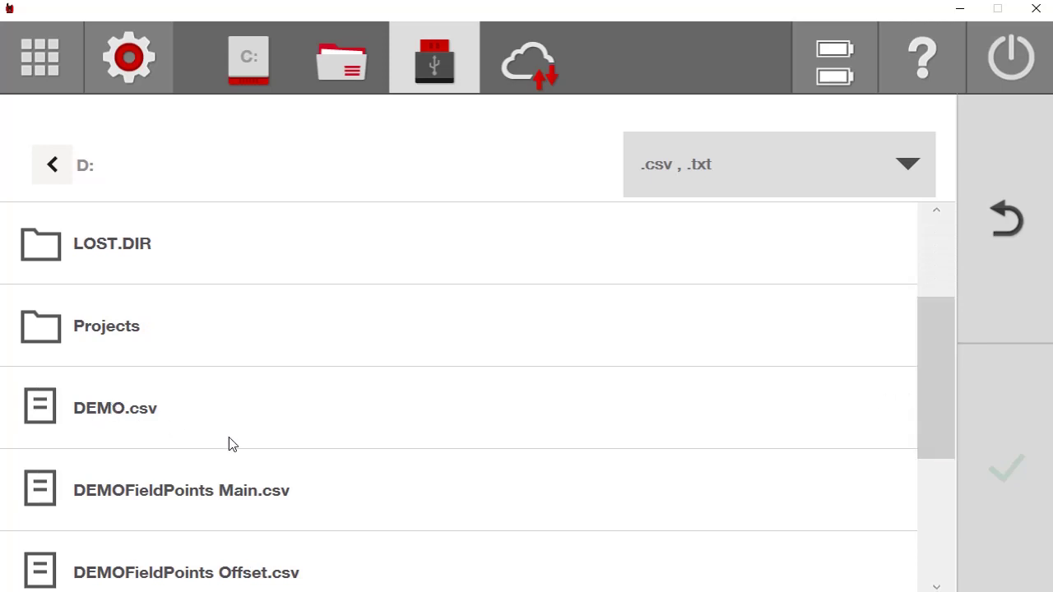
pyautogui.click(260, 494)
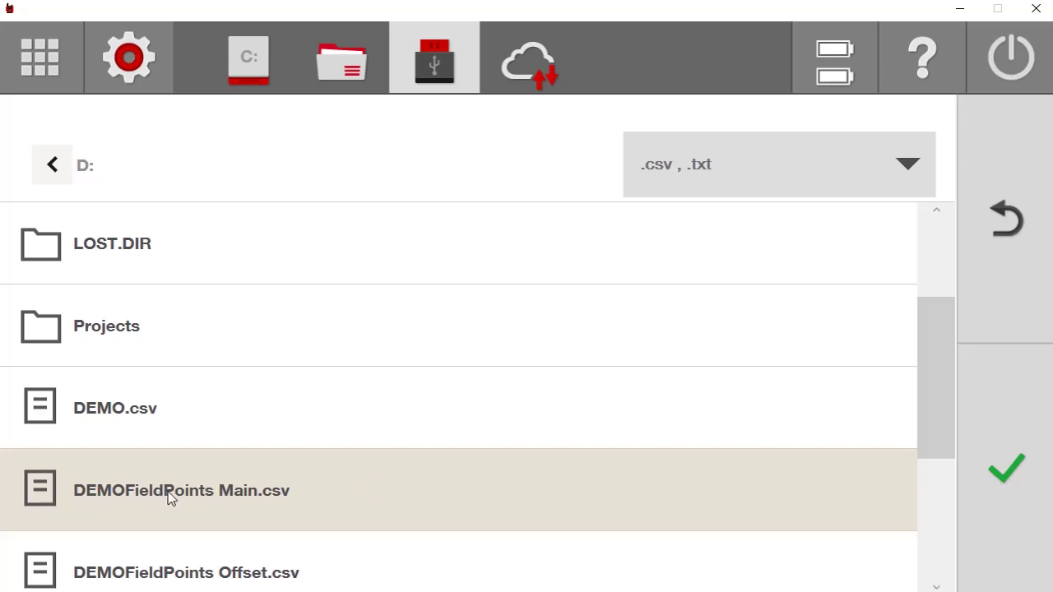
pyautogui.click(1008, 473)
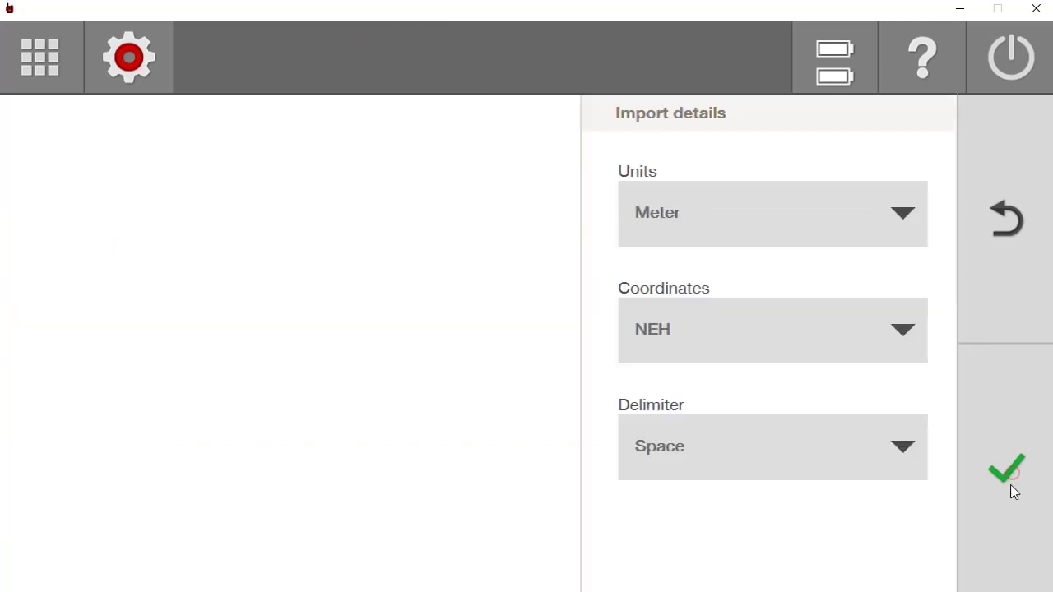
# - Set the control point import units to US Feet and choose the delimiter used in the file
pyautogui.click(736, 214)
pyautogui.click(736, 214)
pyautogui.click(901, 211)
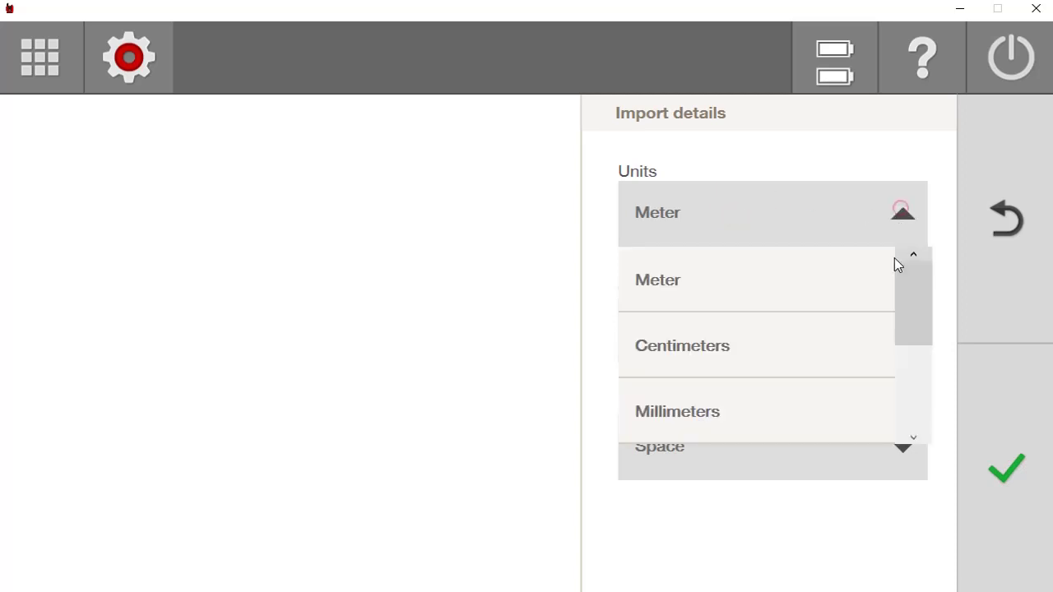
pyautogui.moveTo(910, 305); pyautogui.dragTo(912, 356)
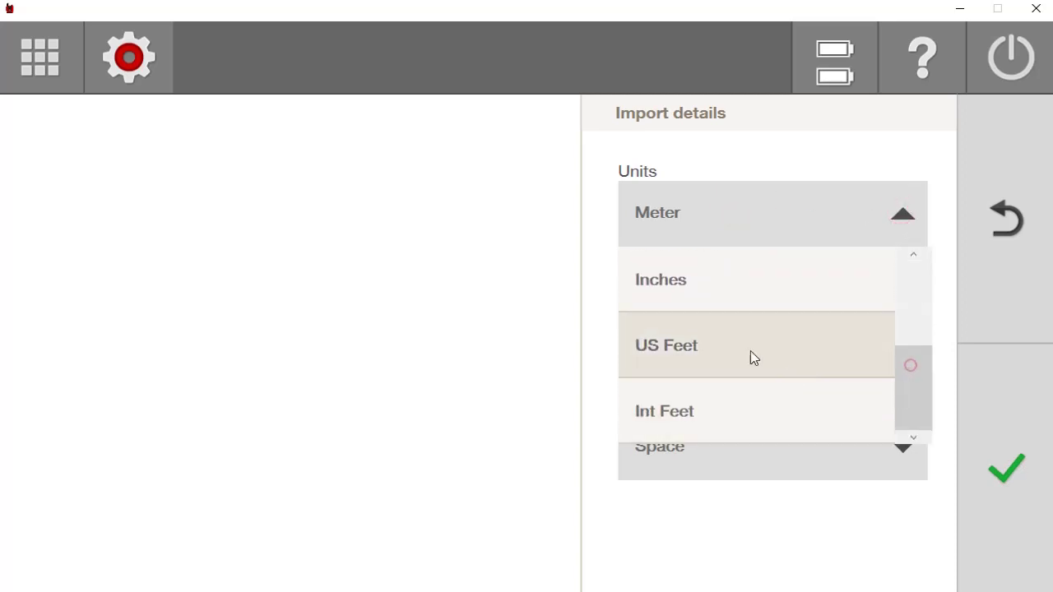
pyautogui.click(740, 345)
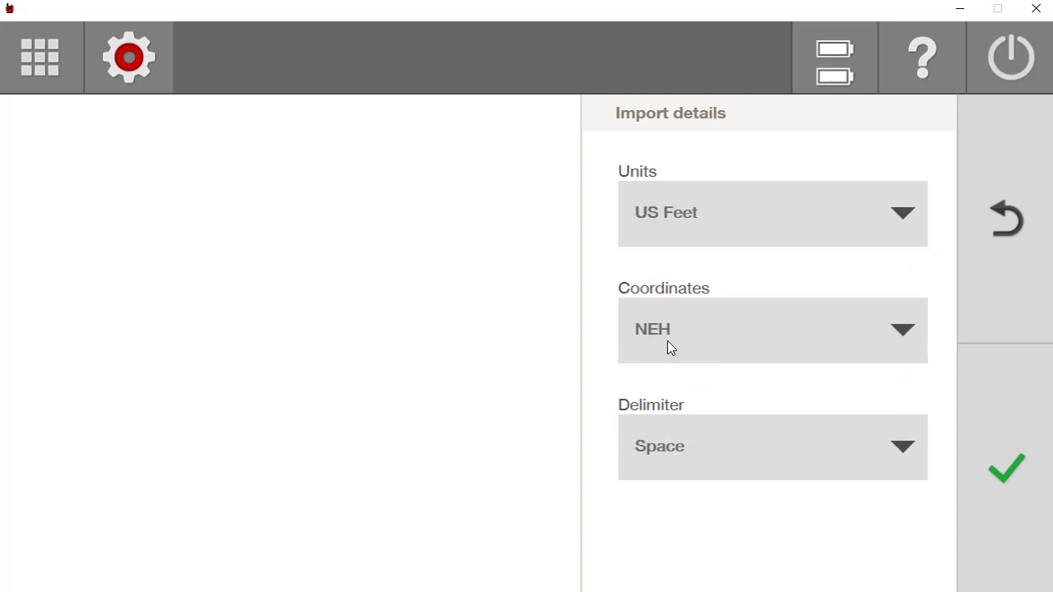
pyautogui.click(649, 452)
pyautogui.moveTo(898, 518); pyautogui.dragTo(911, 576)
pyautogui.click(740, 582)
# - Accept the import details and import all listed control points into the Demo 2 project
pyautogui.click(1004, 475)
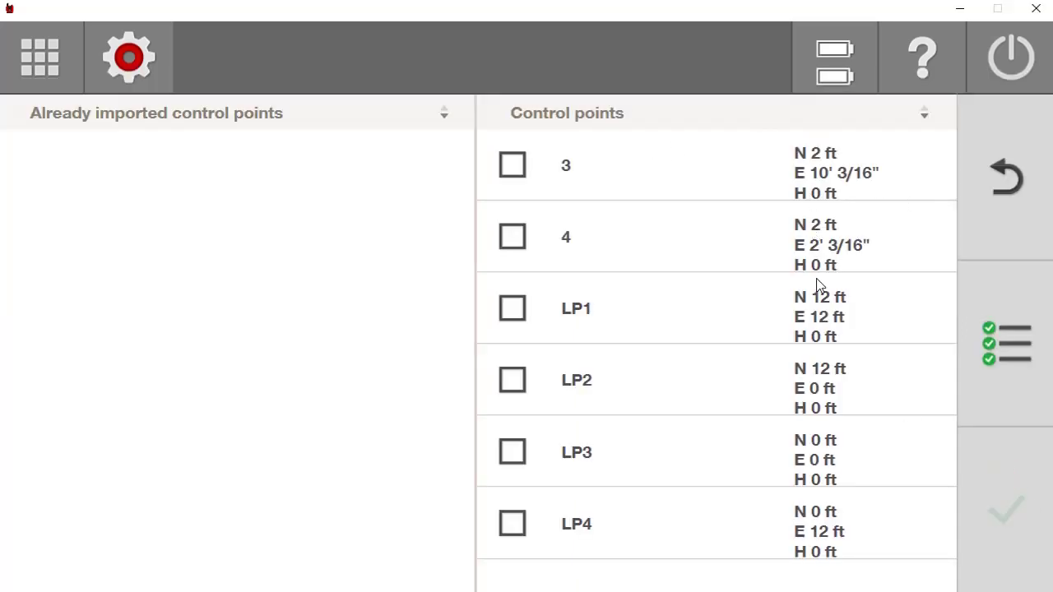
pyautogui.click(1004, 337)
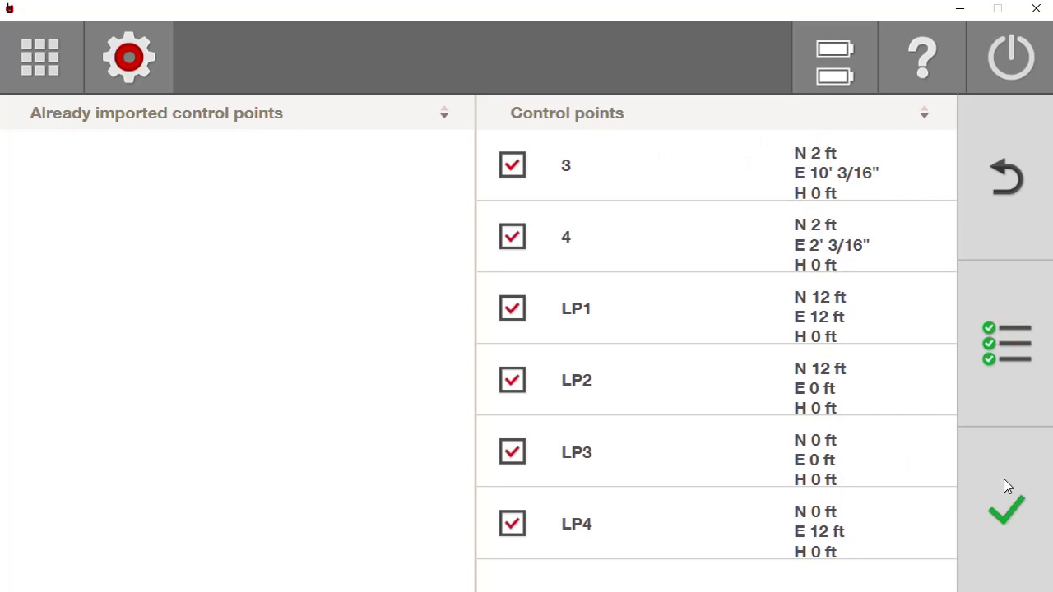
pyautogui.click(1002, 508)
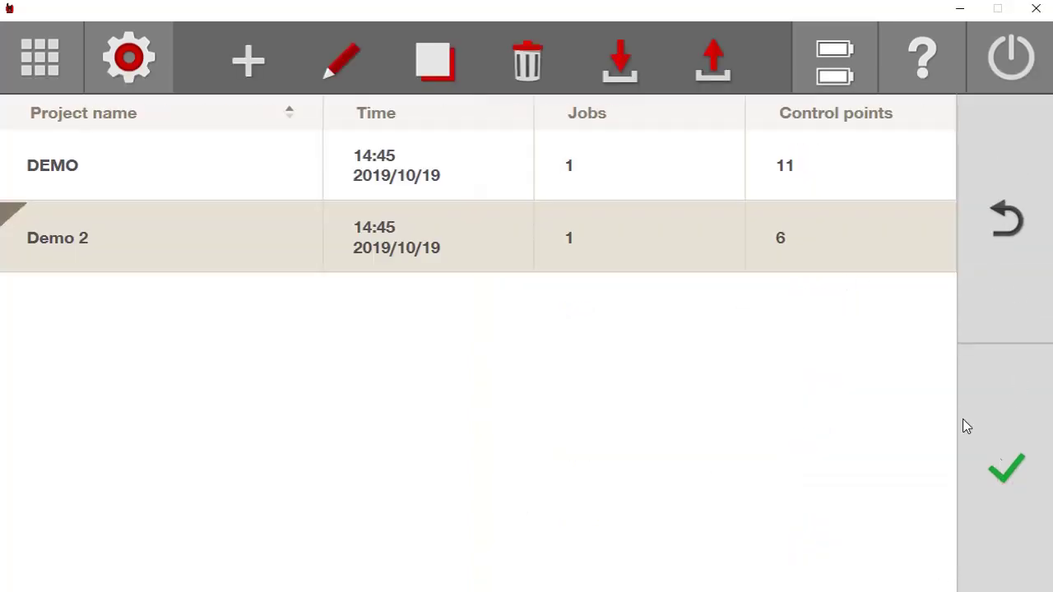
# - Open the Demo 2 job in Draw to examine the control points on the drawing, and return to the project list
pyautogui.click(1020, 470)
pyautogui.click(1013, 470)
pyautogui.click(765, 198)
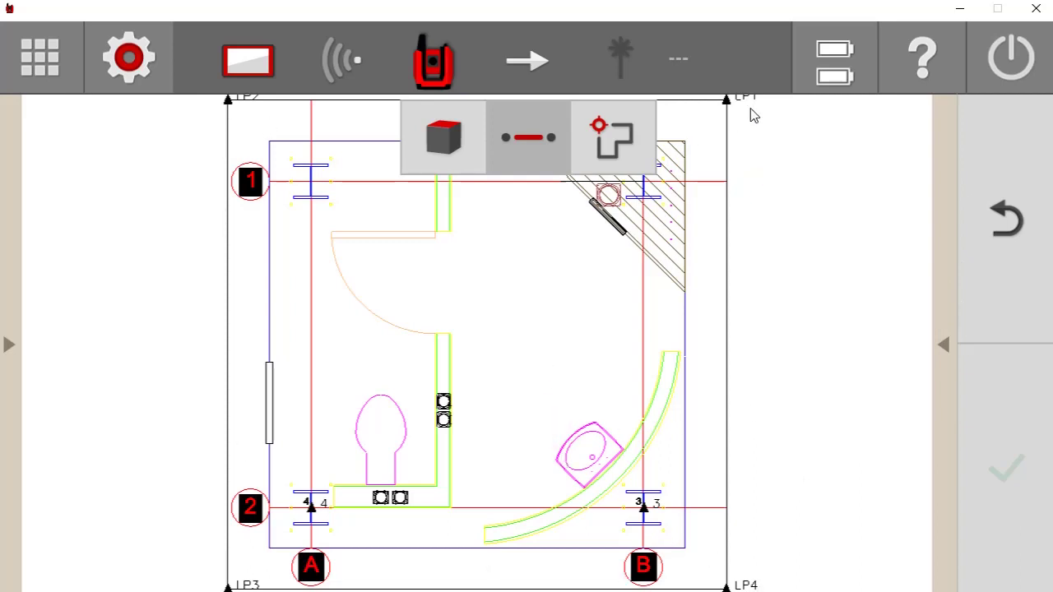
pyautogui.click(42, 54)
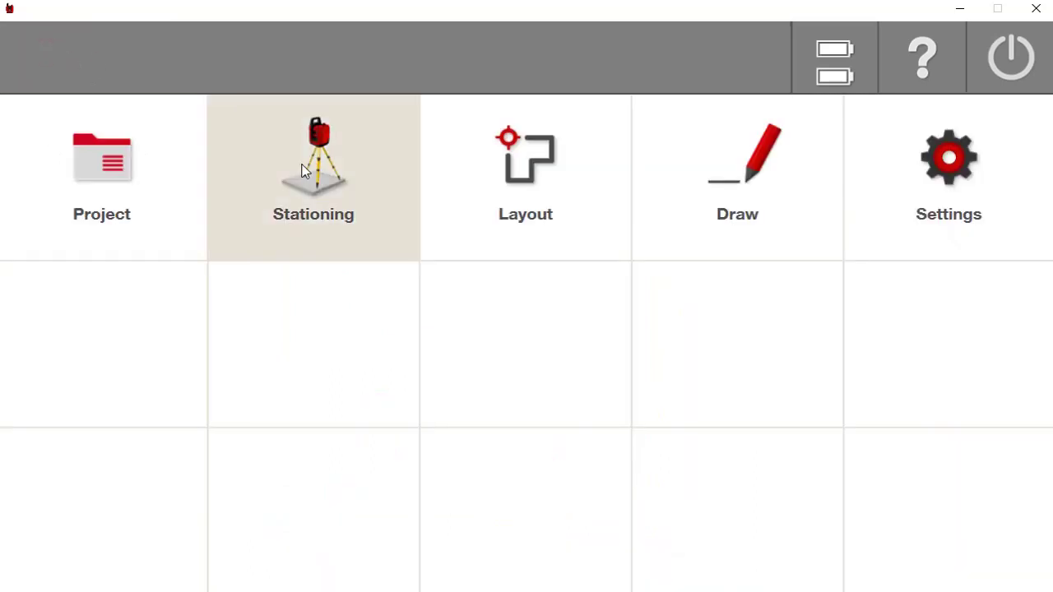
pyautogui.click(127, 171)
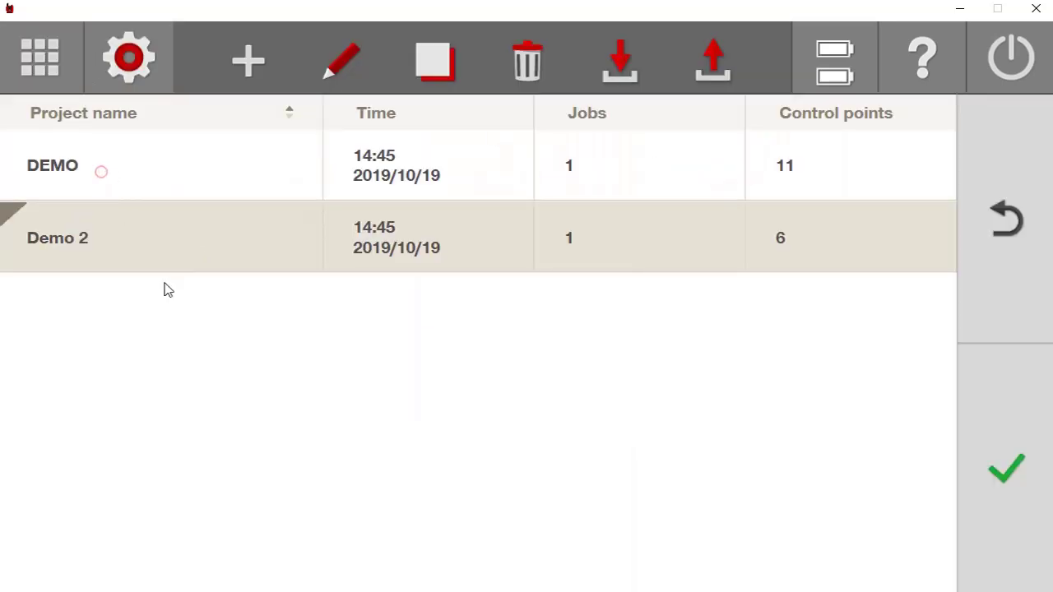
# - Open the job list of the Demo 2 project
pyautogui.click(1013, 478)
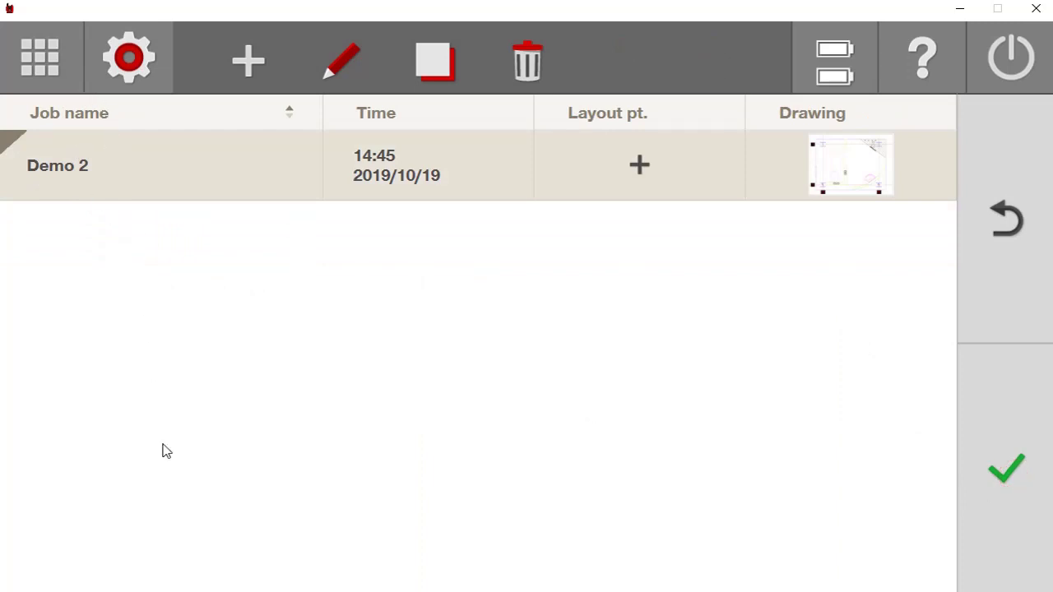
pyautogui.click(1006, 219)
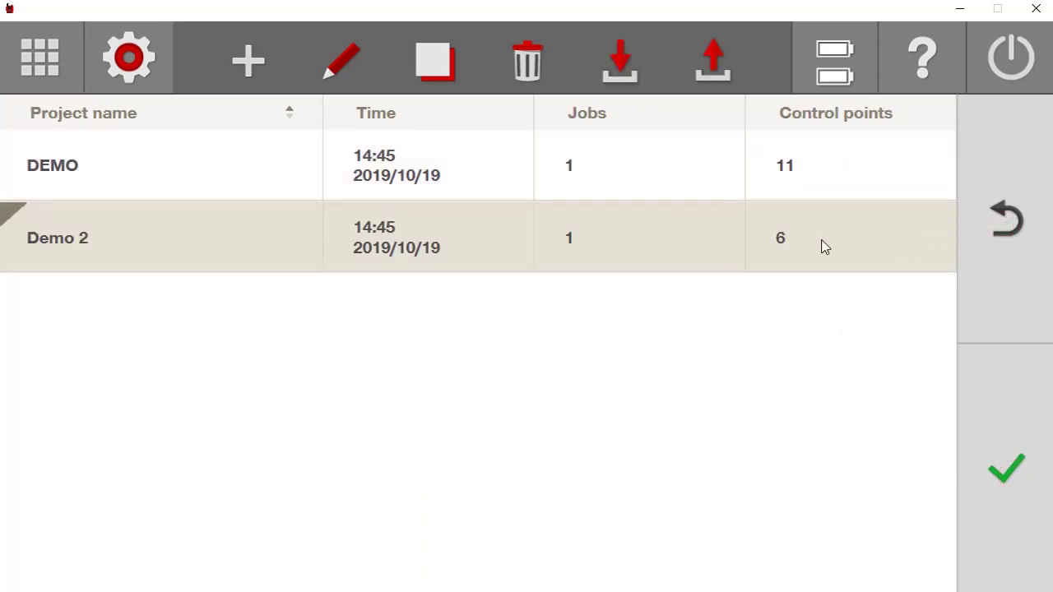
pyautogui.click(1012, 484)
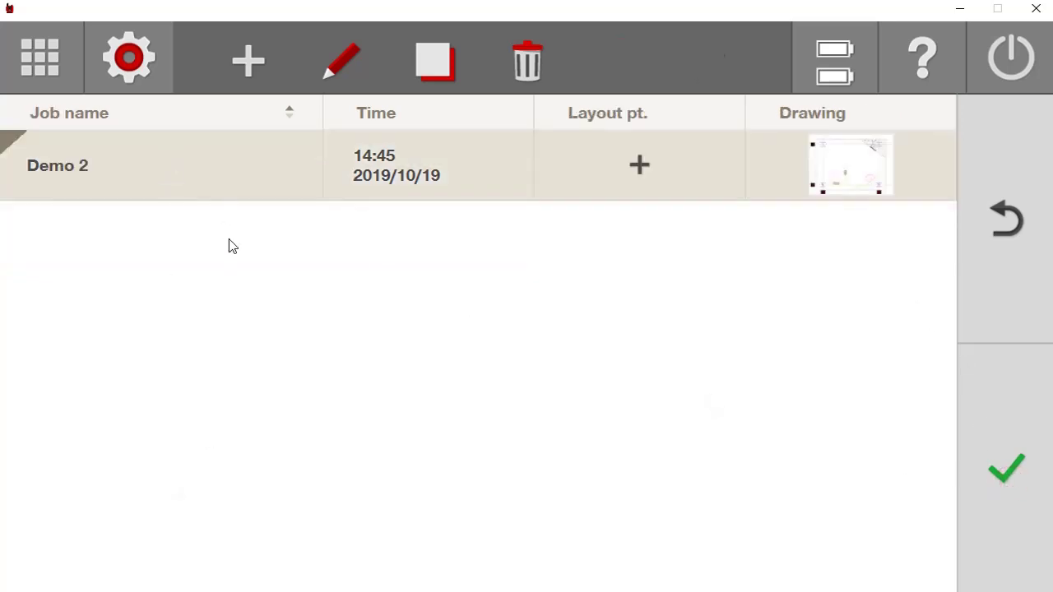
# - Create two additional jobs named 1 and 2 in the Demo 2 project
pyautogui.click(248, 82)
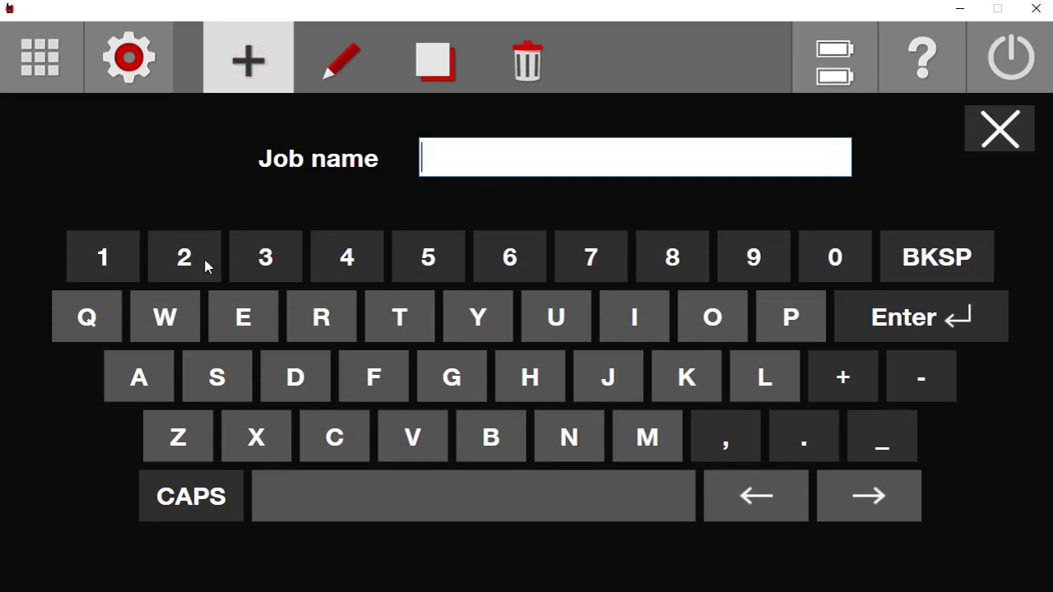
pyautogui.click(103, 256)
pyautogui.click(870, 317)
pyautogui.click(248, 61)
pyautogui.click(184, 272)
pyautogui.click(864, 327)
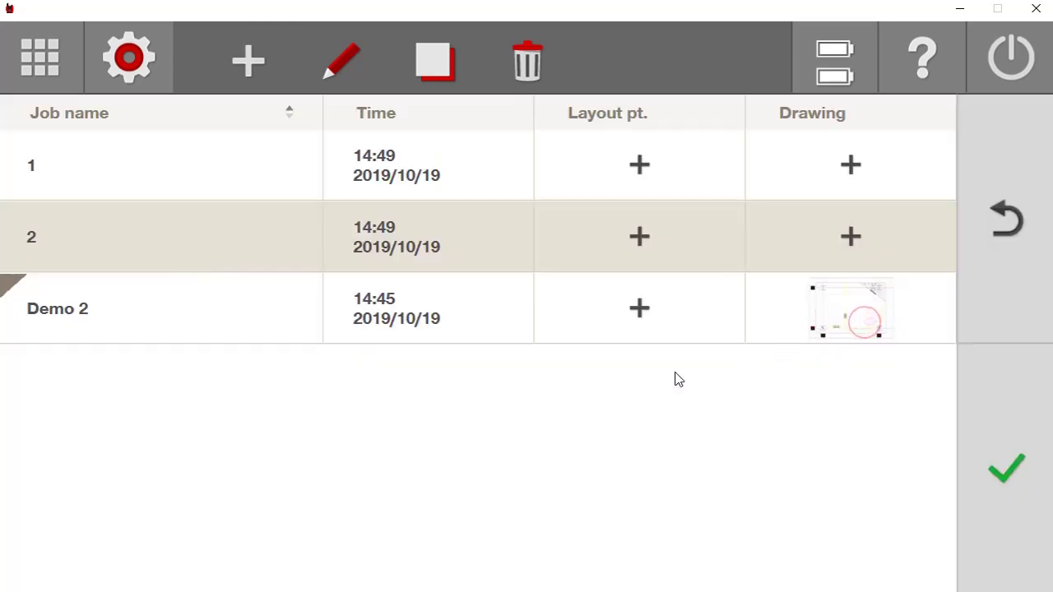
# - Delete jobs 2 and 1 from the Demo 2 project
pyautogui.click(168, 226)
pyautogui.click(519, 74)
pyautogui.click(548, 416)
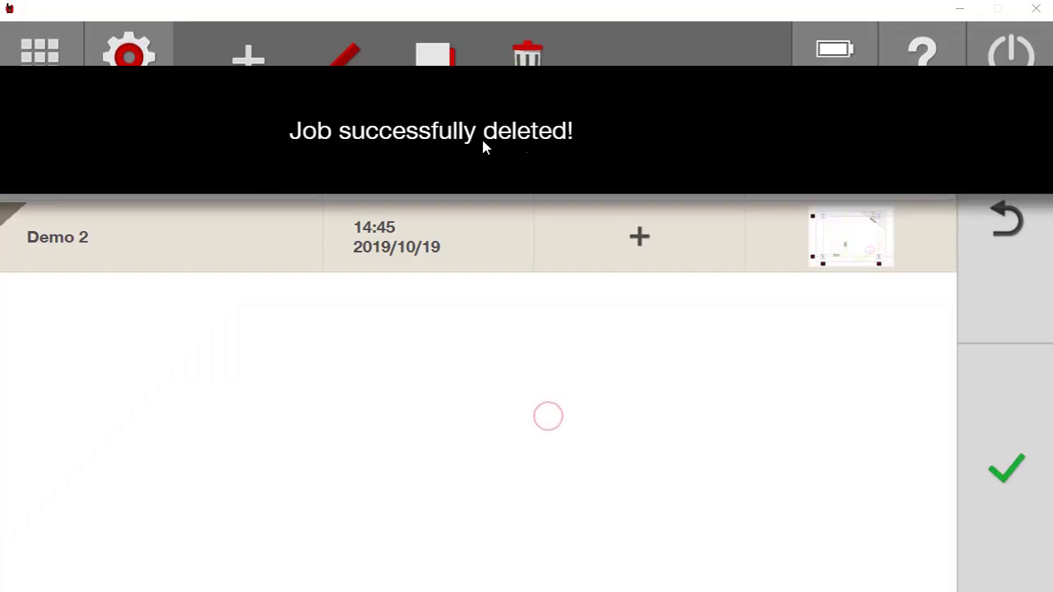
pyautogui.click(206, 181)
pyautogui.click(535, 73)
pyautogui.click(541, 411)
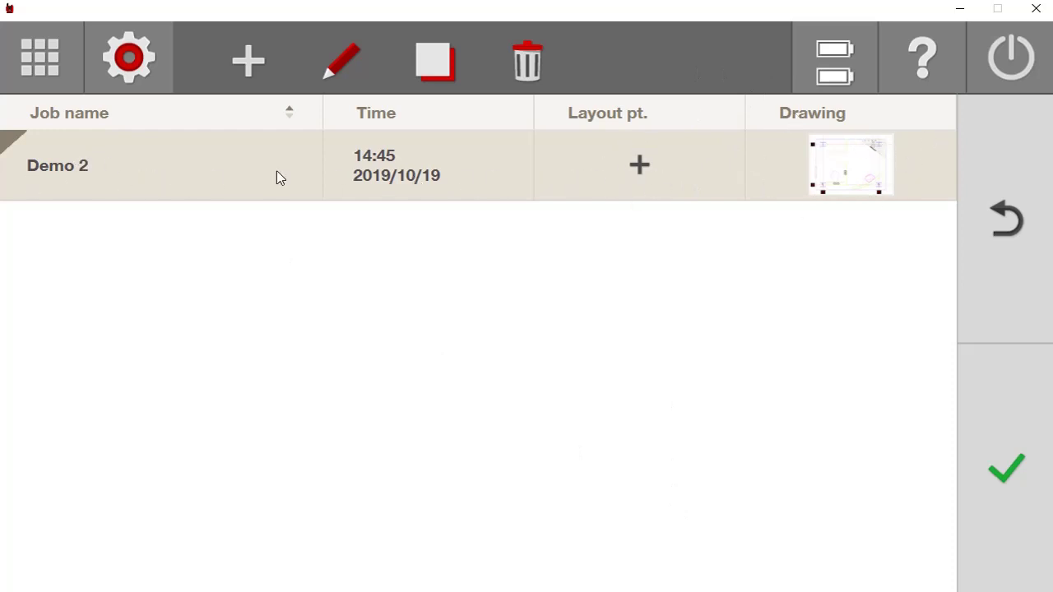
# - Start a layout point import for the Demo 2 job from DEMOFieldPoints Offset.csv, accepting US Feet, NEH coordinates and the semicolon delimiter
pyautogui.click(647, 169)
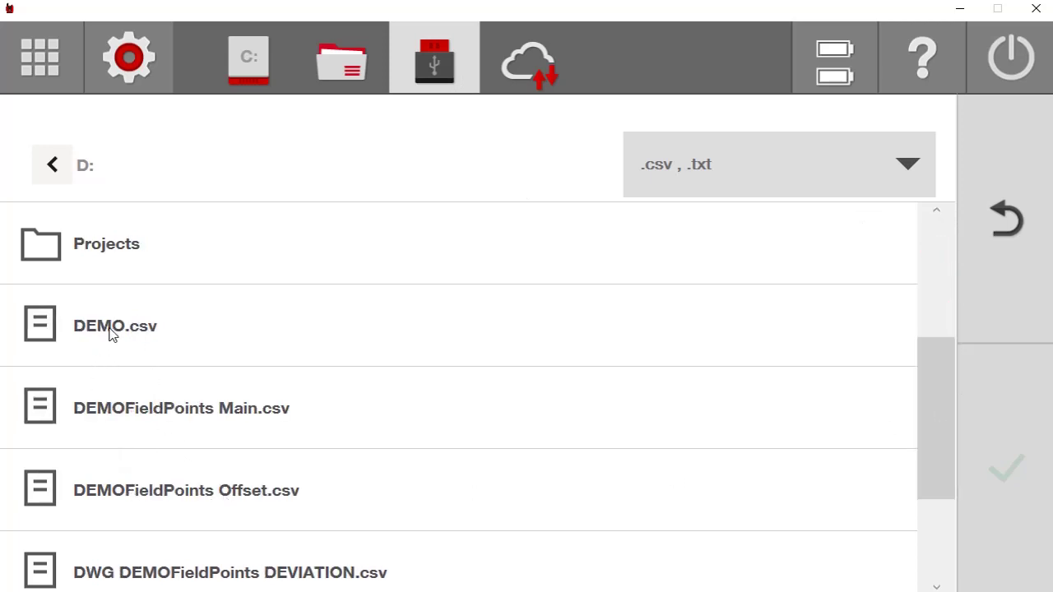
pyautogui.click(160, 493)
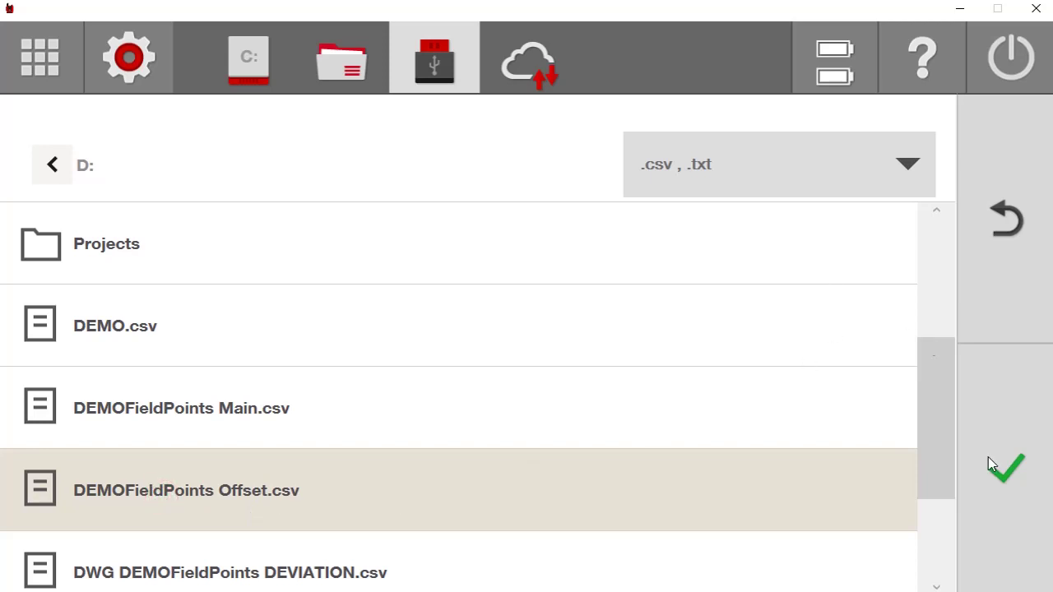
pyautogui.click(1010, 478)
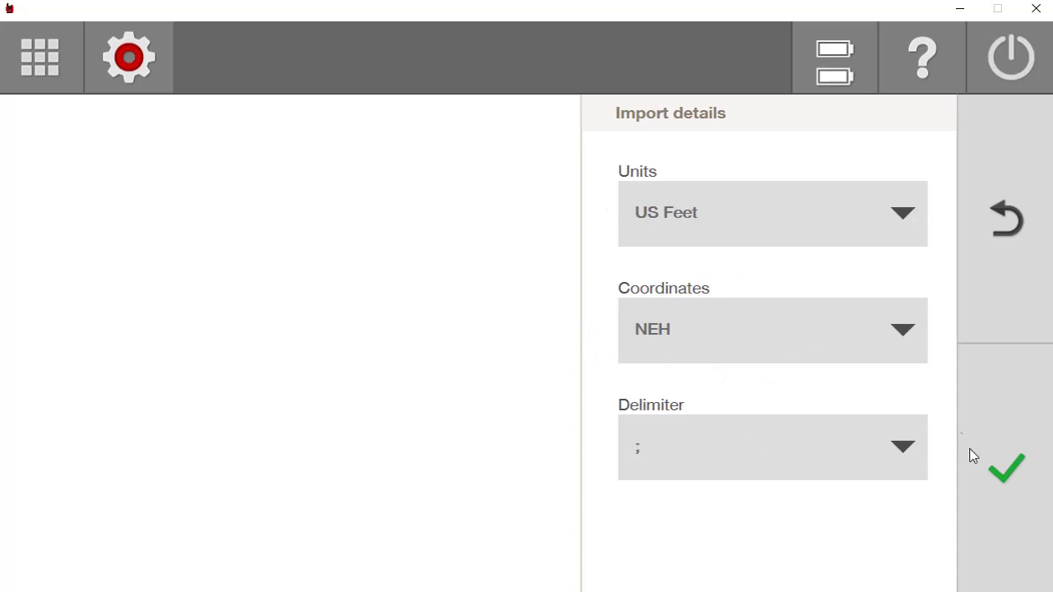
pyautogui.click(1004, 468)
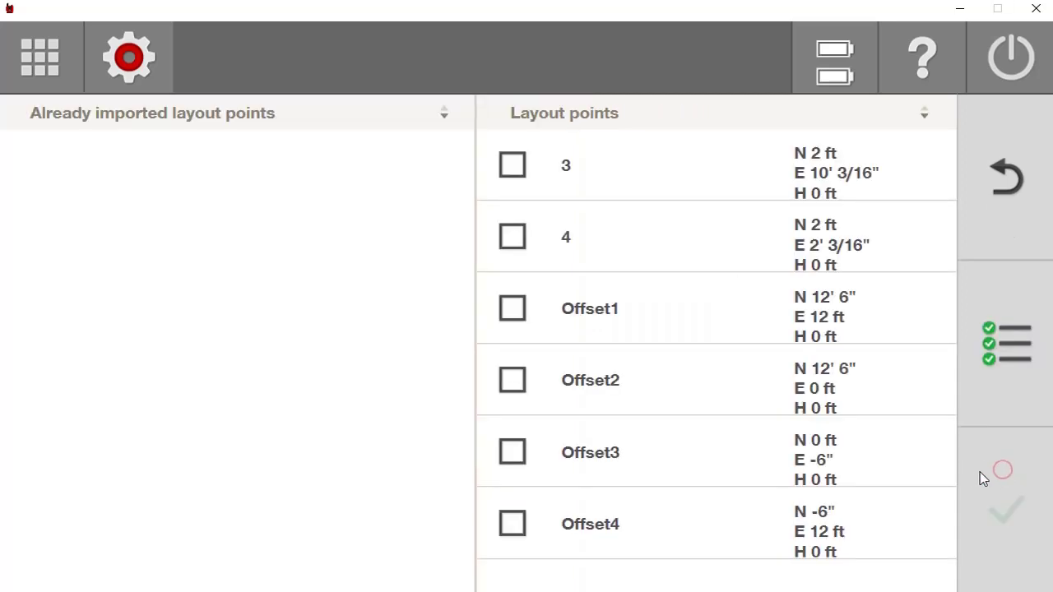
# - Import only layout points Offset1 to Offset4 into the Demo 2 job, leaving out points 3 and 4
pyautogui.click(1007, 345)
pyautogui.click(518, 167)
pyautogui.click(521, 239)
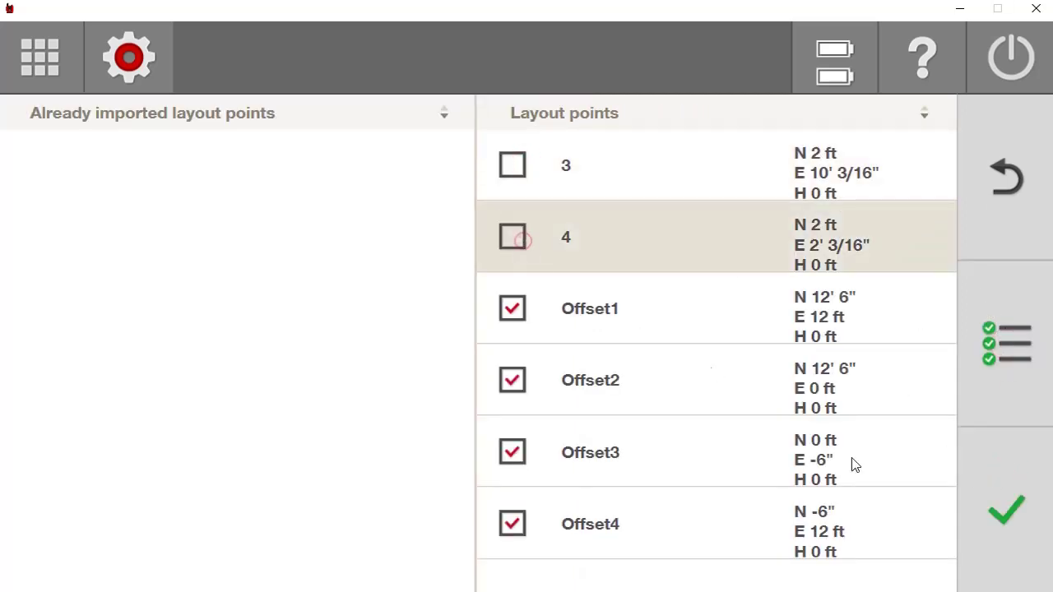
pyautogui.click(1008, 516)
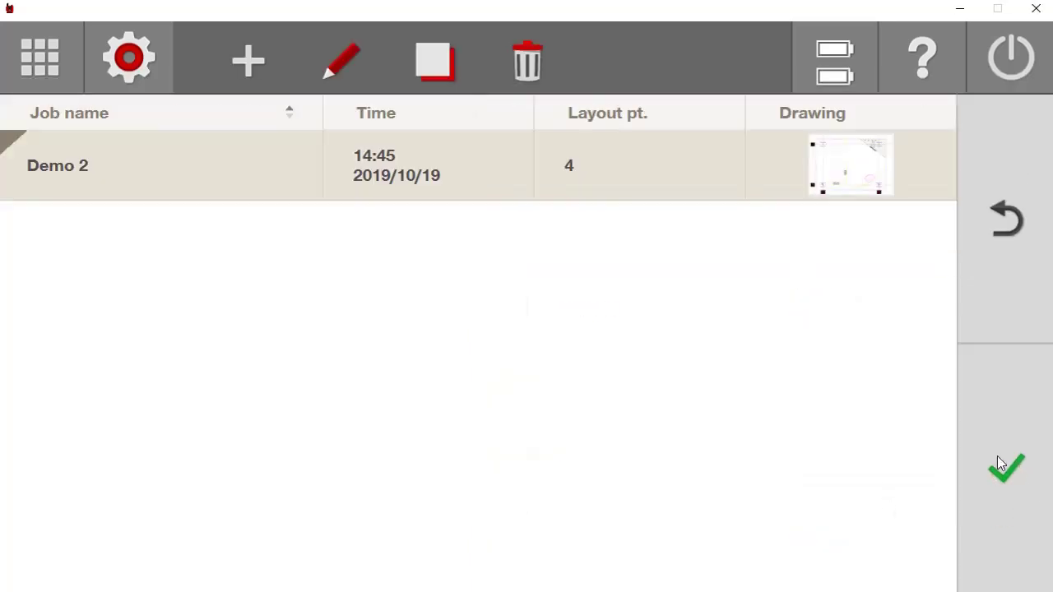
# - Open the Demo 2 job in Draw to examine the layout points on the drawing, and return to the project list
pyautogui.click(1002, 469)
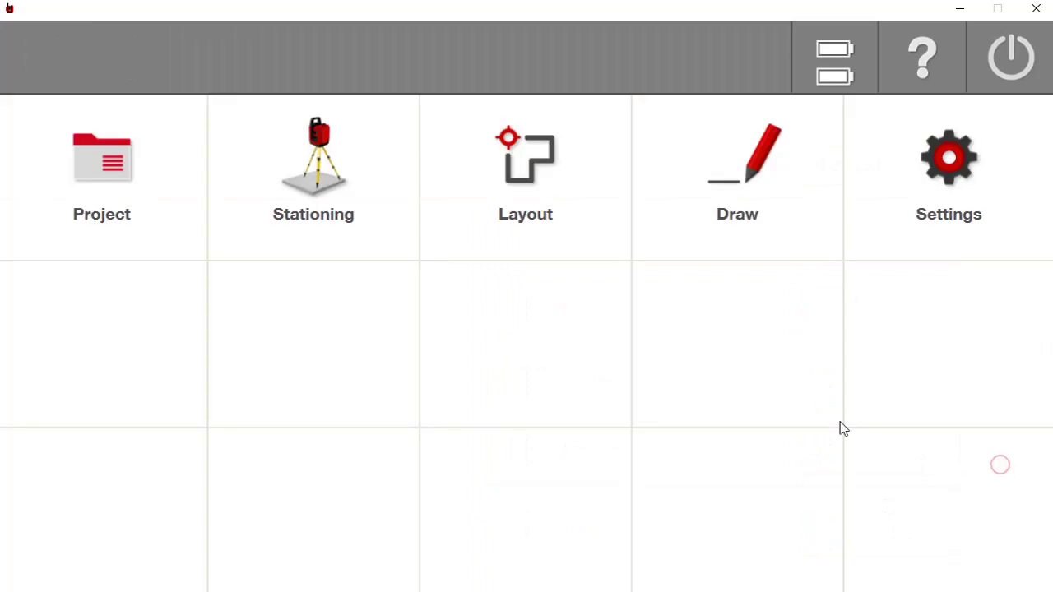
pyautogui.click(762, 171)
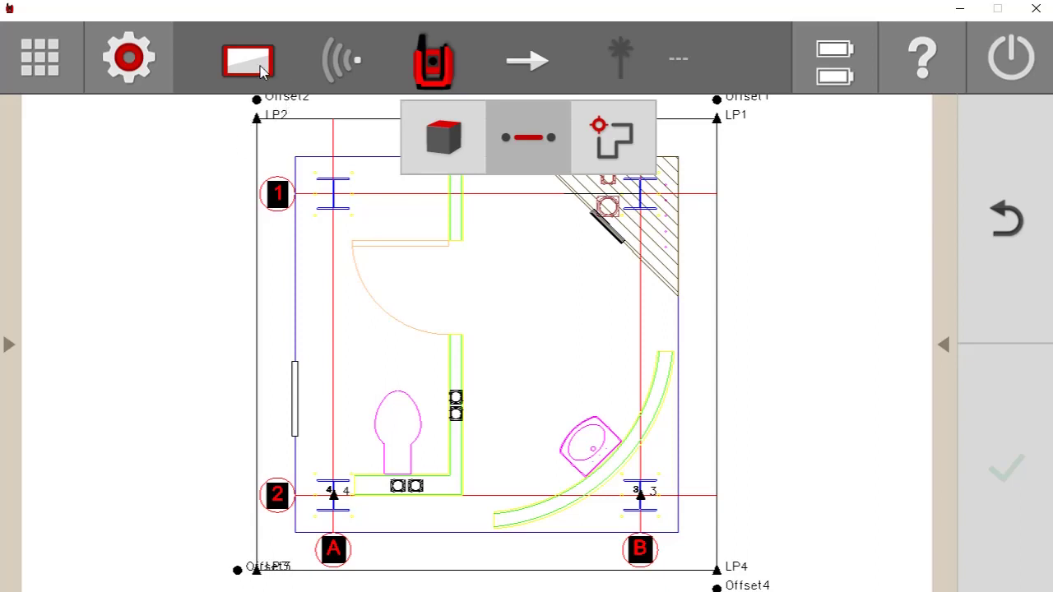
pyautogui.click(35, 57)
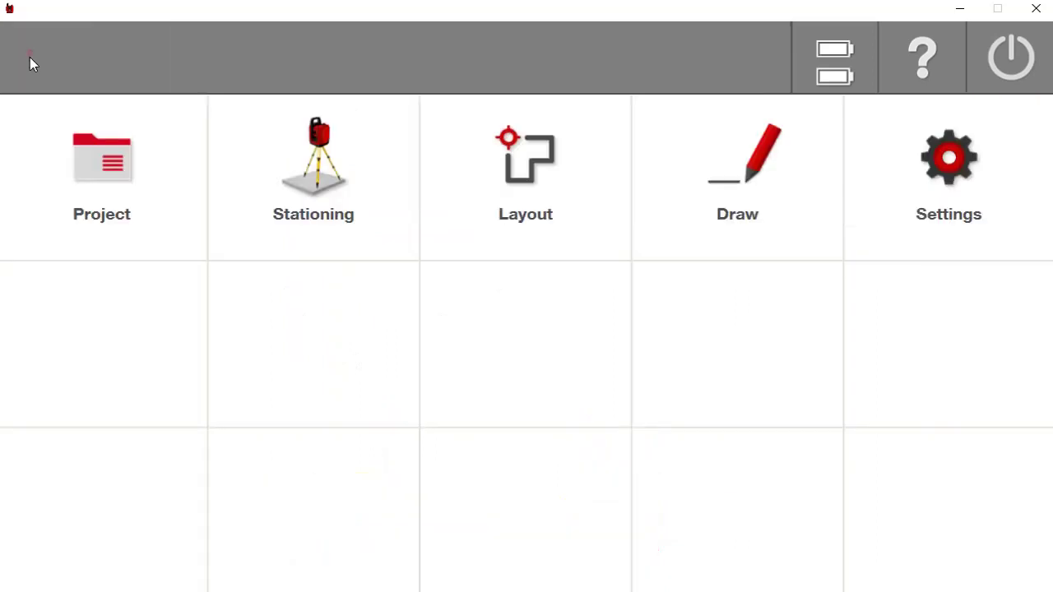
pyautogui.click(103, 167)
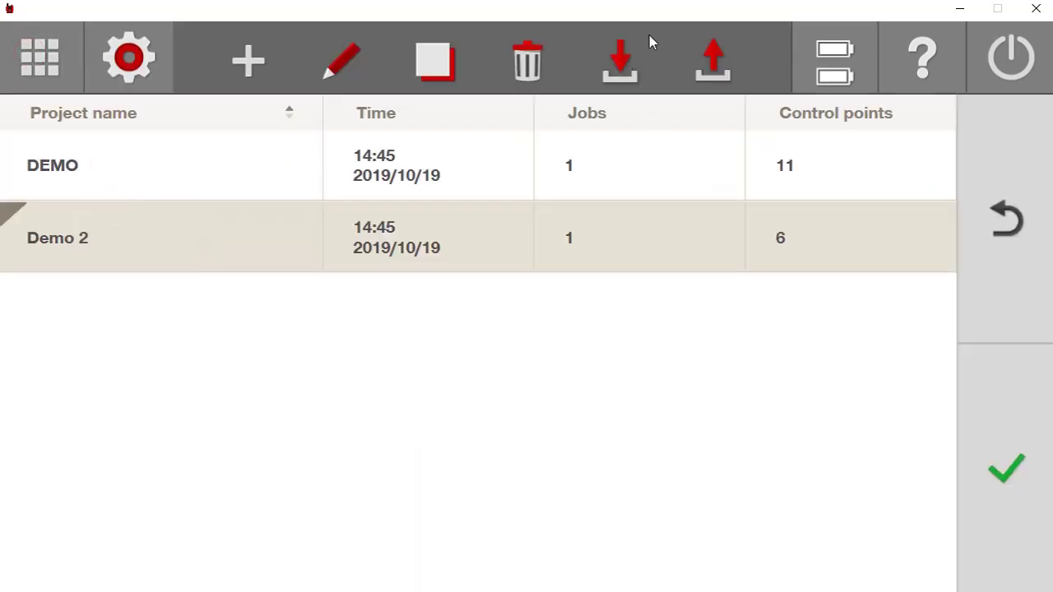